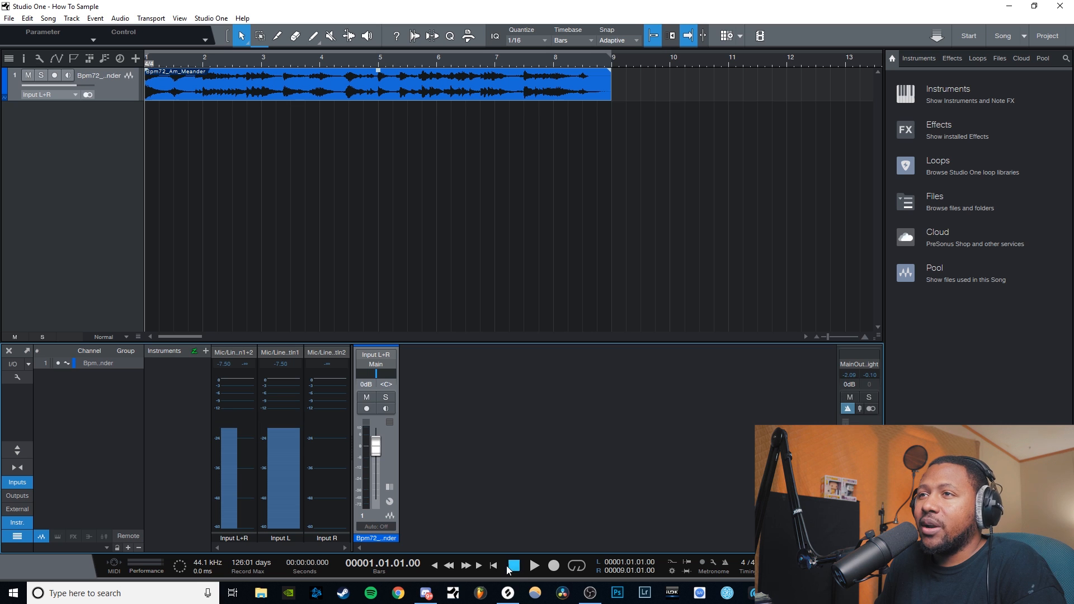
- Play the Bpm72_Am_Meander sample, then stop playback and return to the song start
left_click(534, 565)
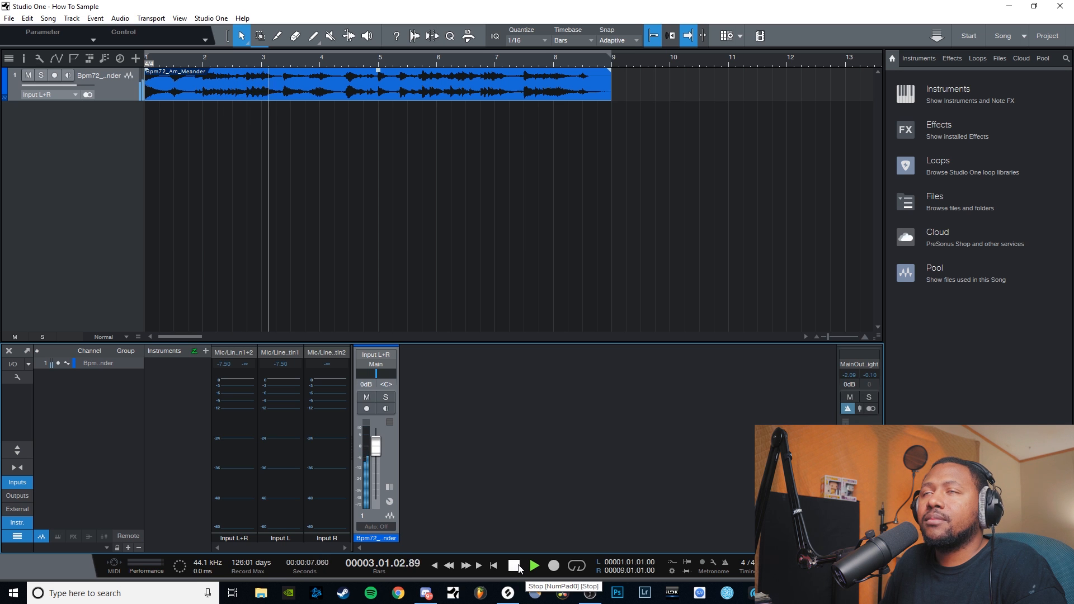
left_click(514, 566)
left_click(513, 565)
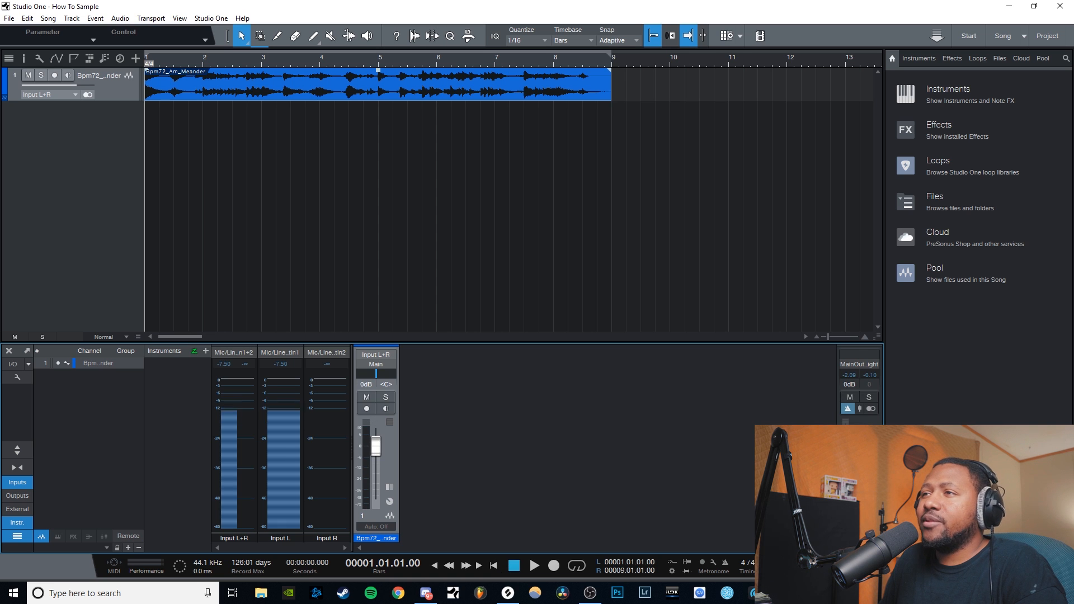
right_click(390, 95)
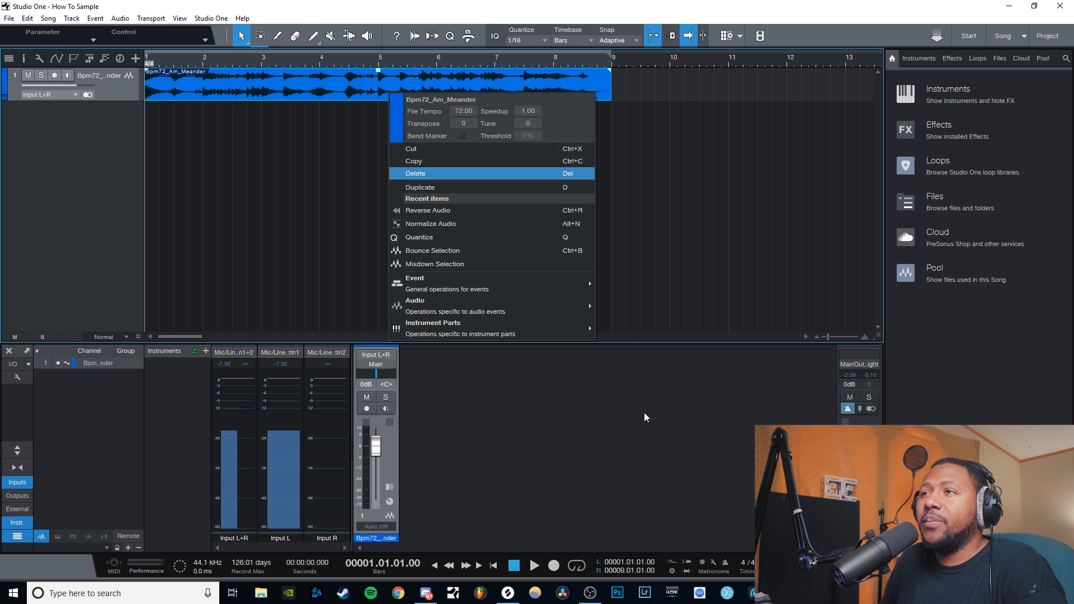
left_click(640, 387)
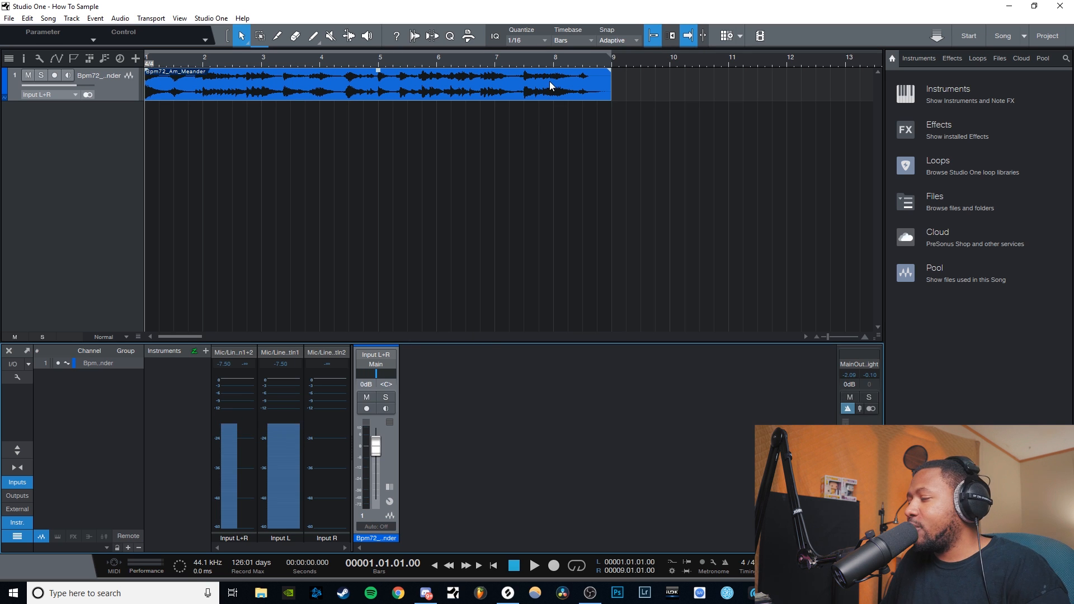
left_click(577, 566)
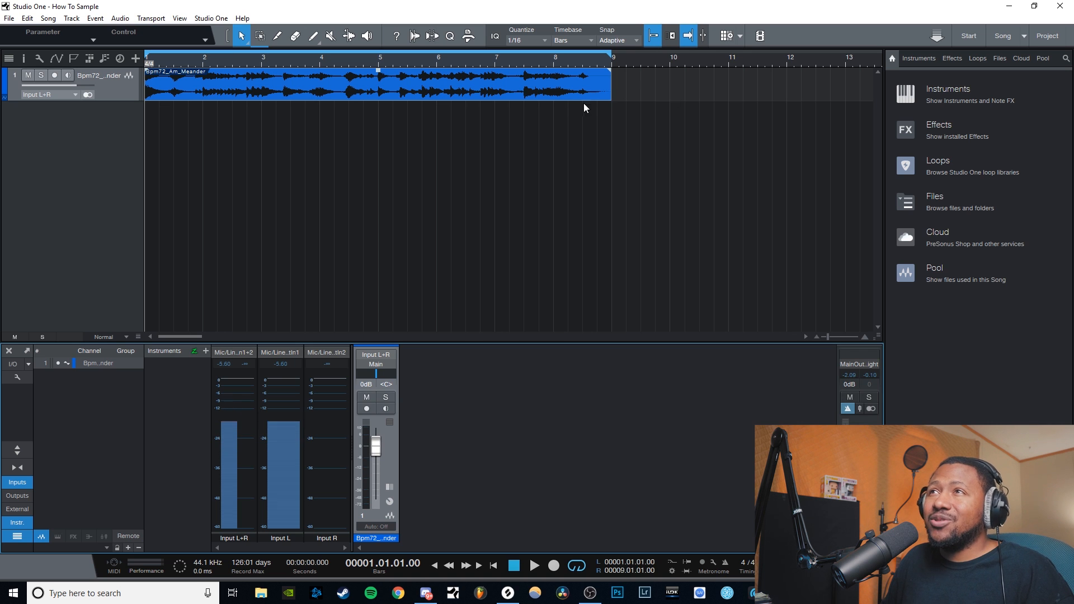
left_click(579, 569)
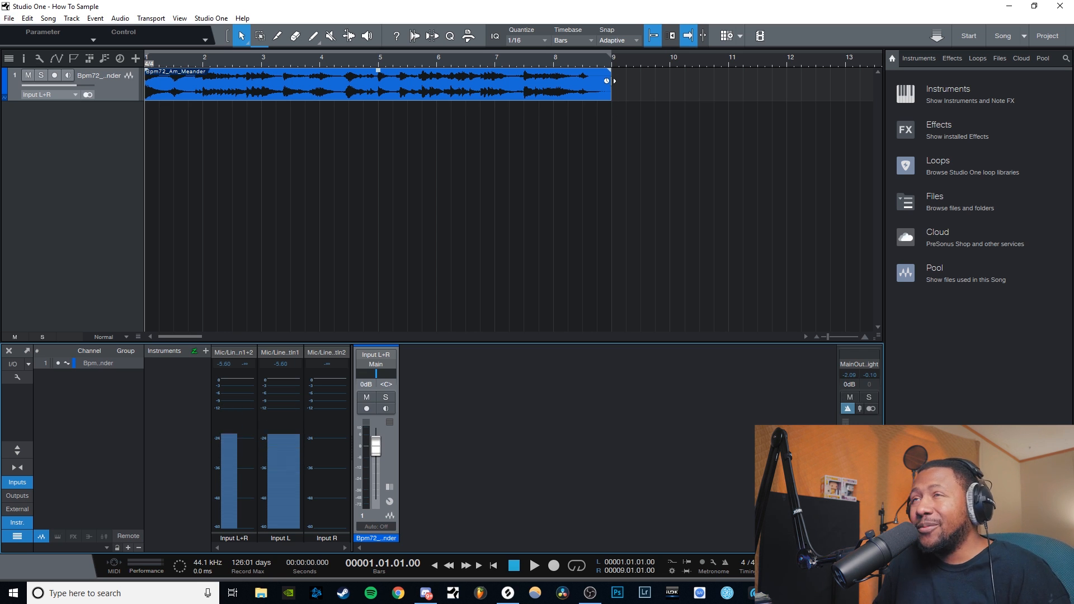
- Time-stretch the sample event shorter so it ends at bar 5, and play a short part of it
left_click_drag(607, 80, 378, 84)
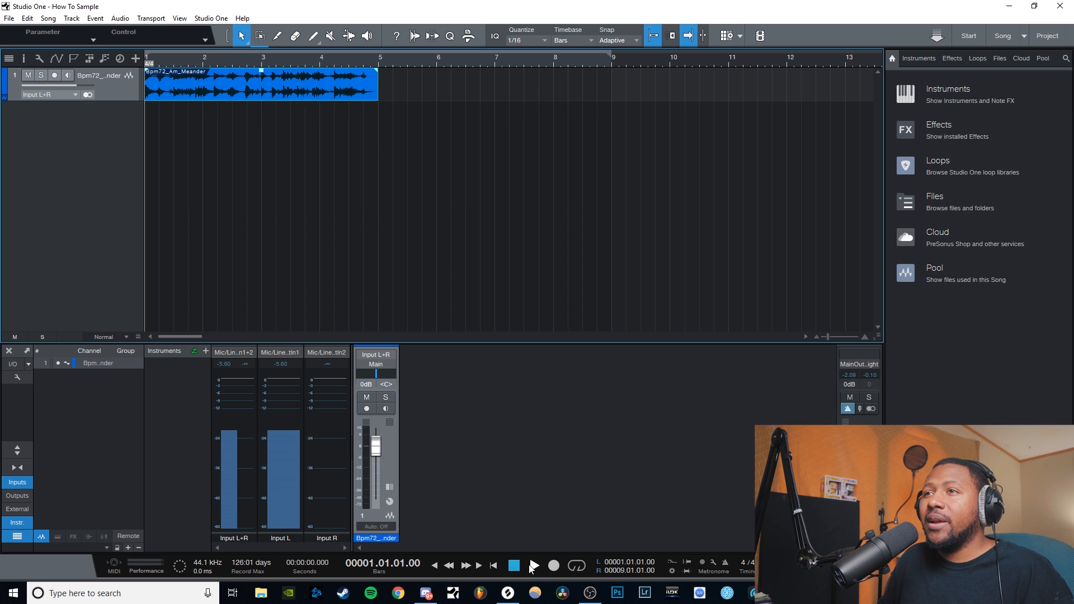
key("space")
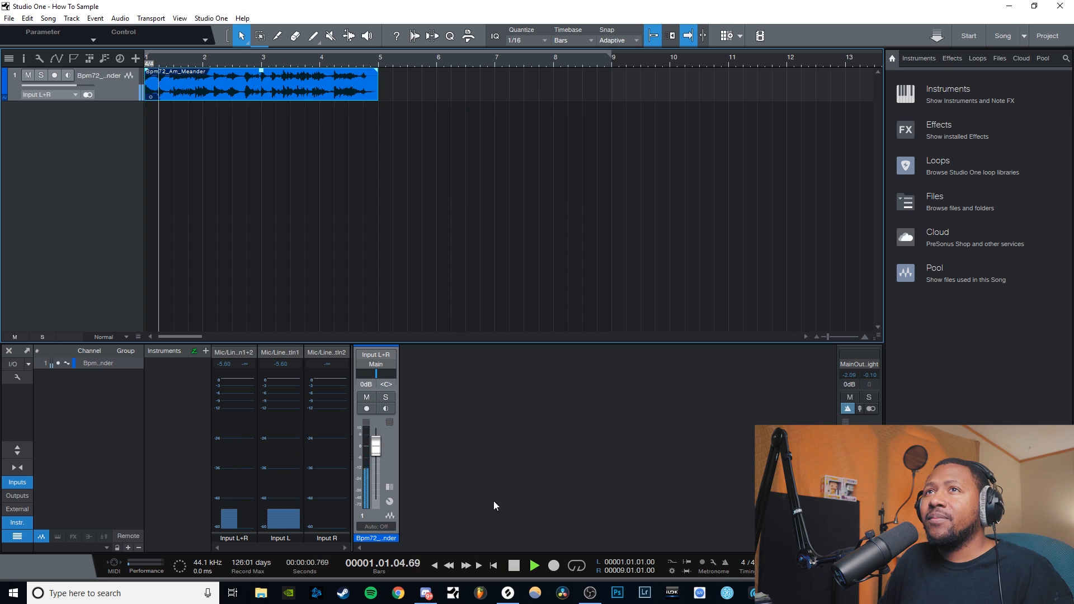
key("space")
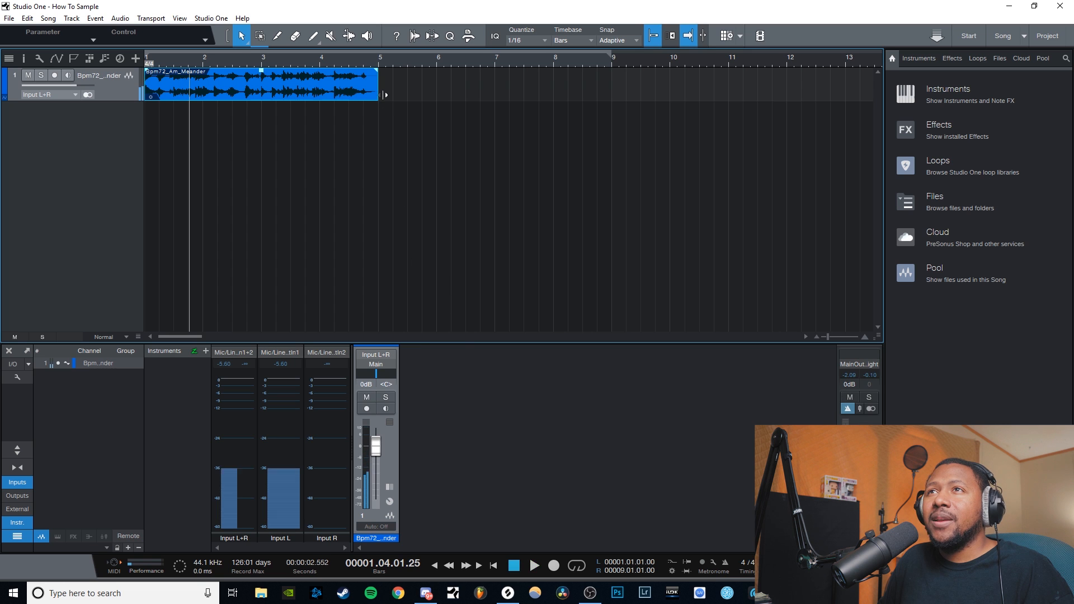
- Time-stretch the sample event longer so it ends at bar 13, and play a short part of it
left_click_drag(378, 89, 845, 102)
key("space")
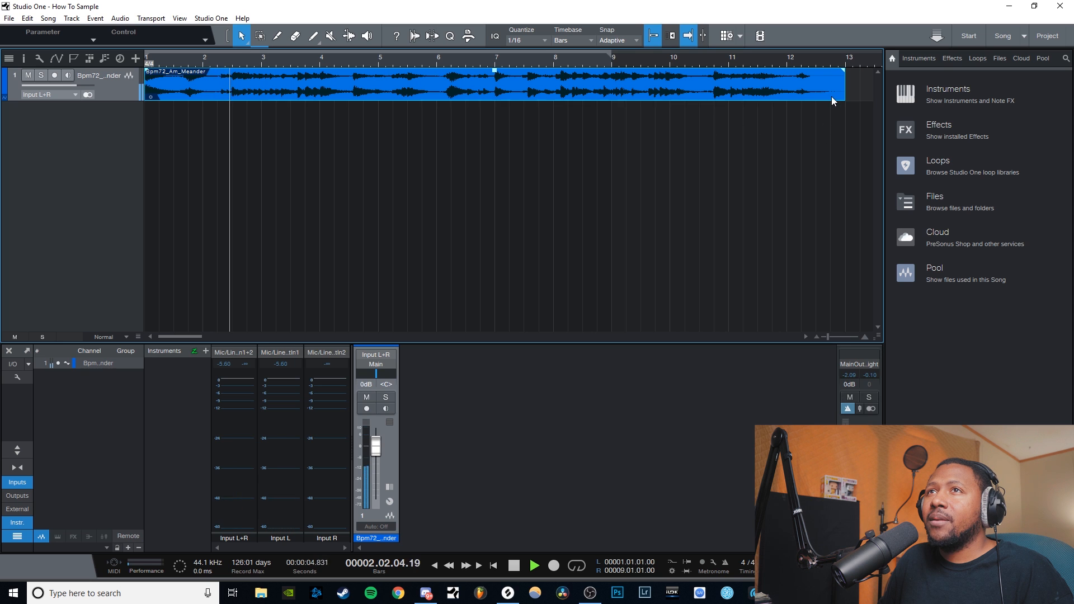
key("space")
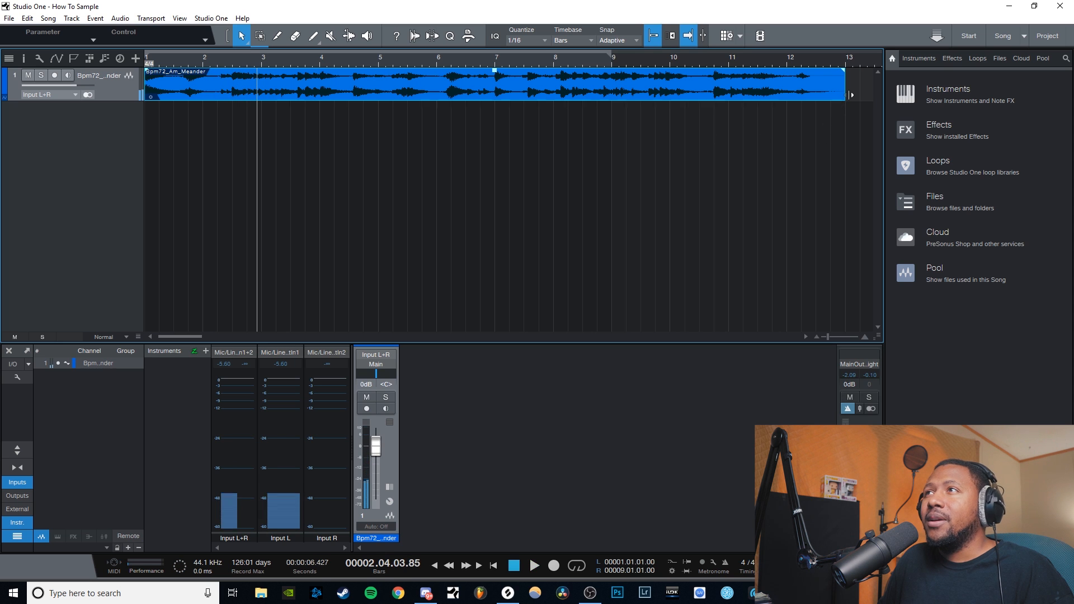
- Time-stretch the sample event so it ends at bar 9 and turn on looping
left_click_drag(845, 98, 611, 90)
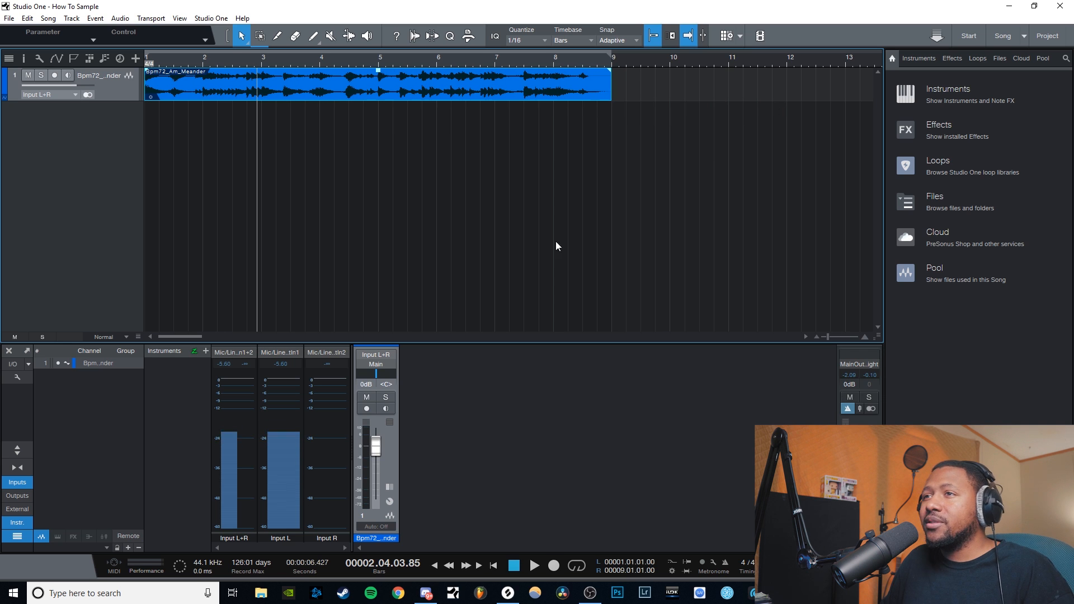
left_click(576, 565)
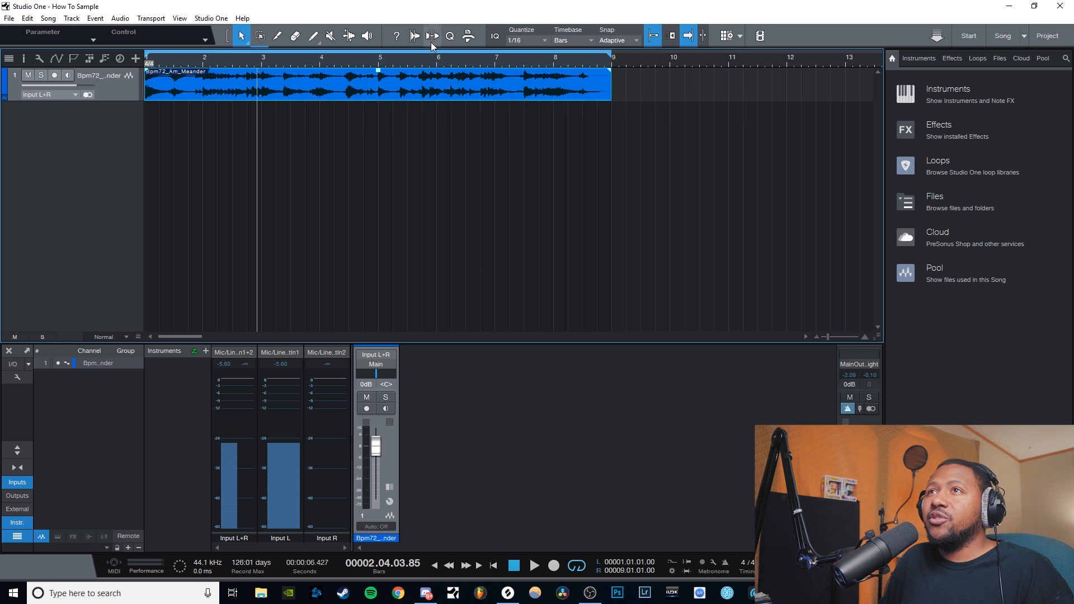
- Transpose the sample event to -10 semitones and start playback
right_click(441, 87)
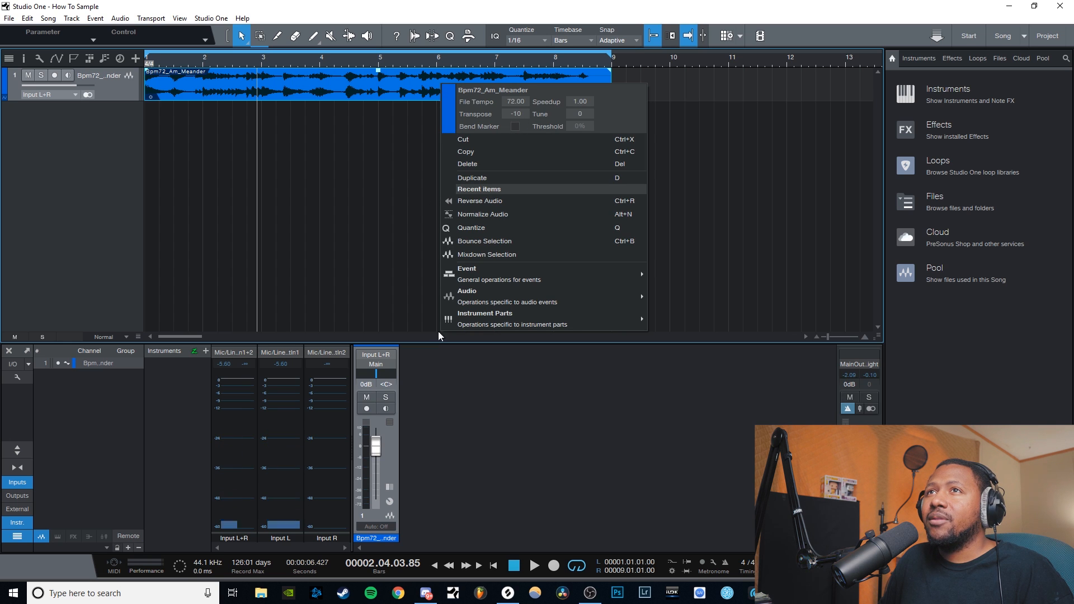
left_click(482, 424)
key("space")
- Change the sample event's transpose to -8 during playback, and stop playback
right_click(443, 75)
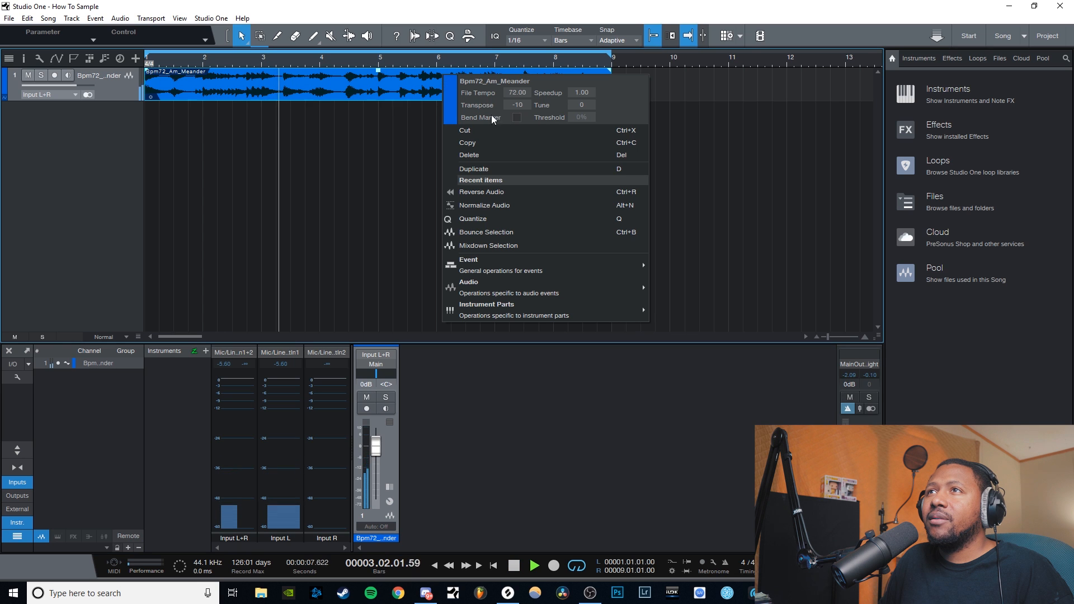
left_click_drag(512, 105, 512, 99)
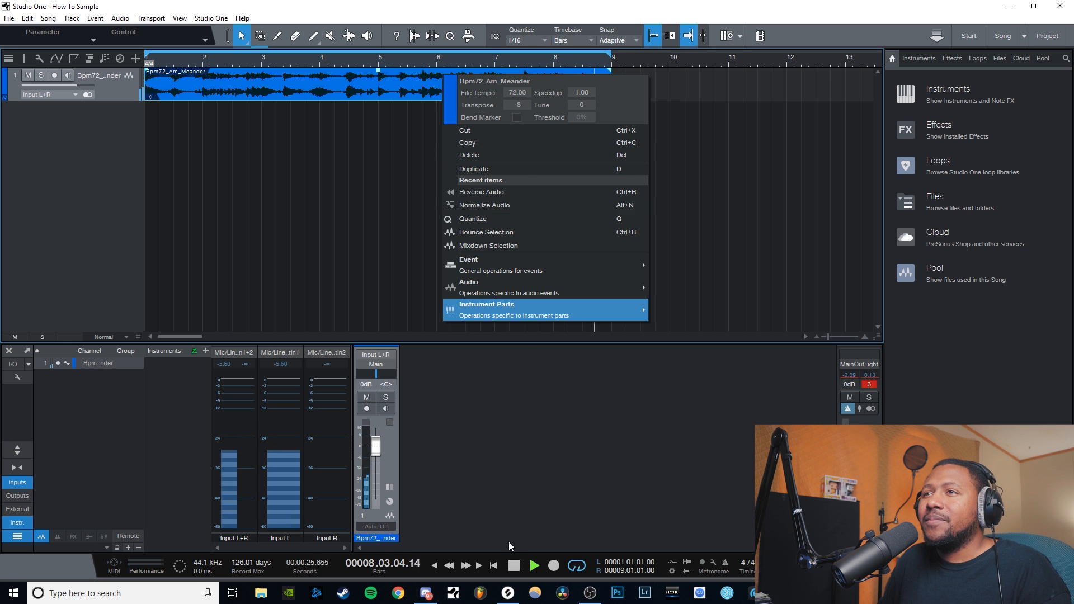
left_click(517, 565)
- Reset the sample event's transpose to 0
right_click(549, 92)
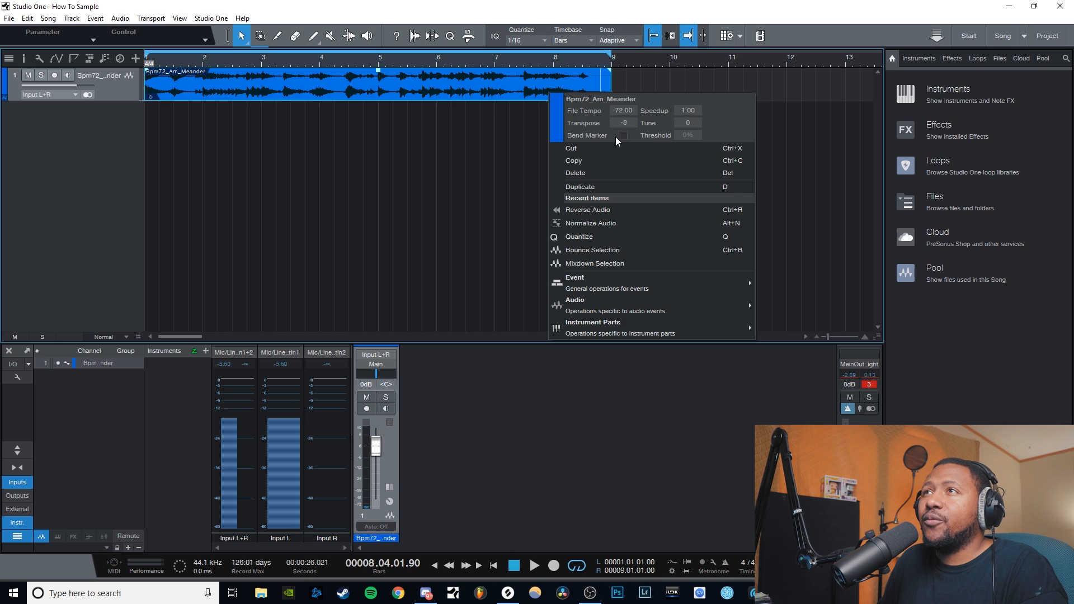
scroll(622, 123, "up", 3)
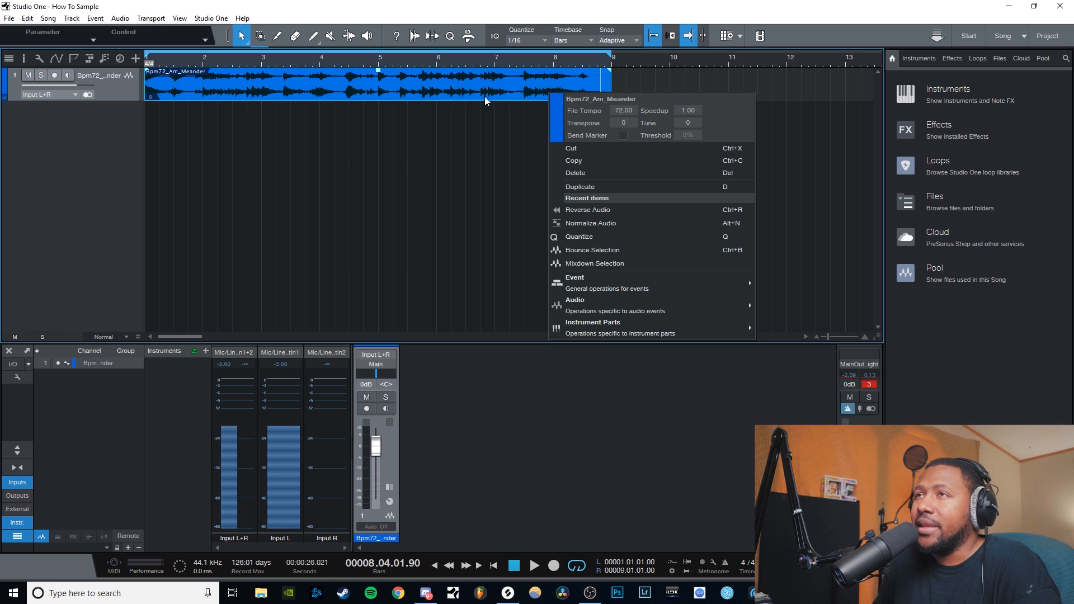
left_click(486, 392)
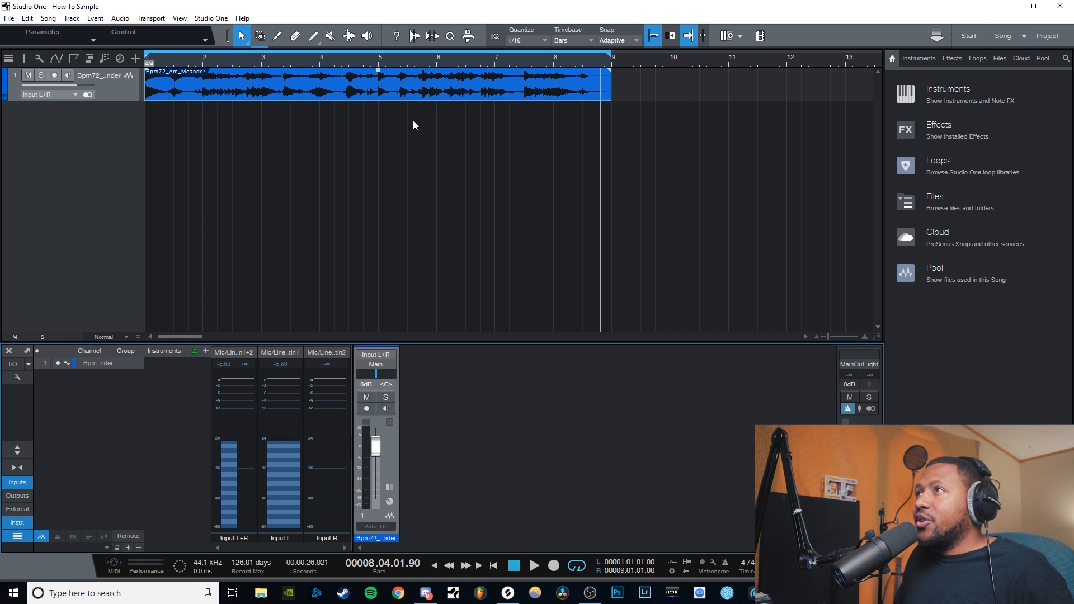
- Add the PreSonus Impact instrument as a new track below the sample track
left_click(948, 91)
left_click(911, 381)
left_click(912, 382)
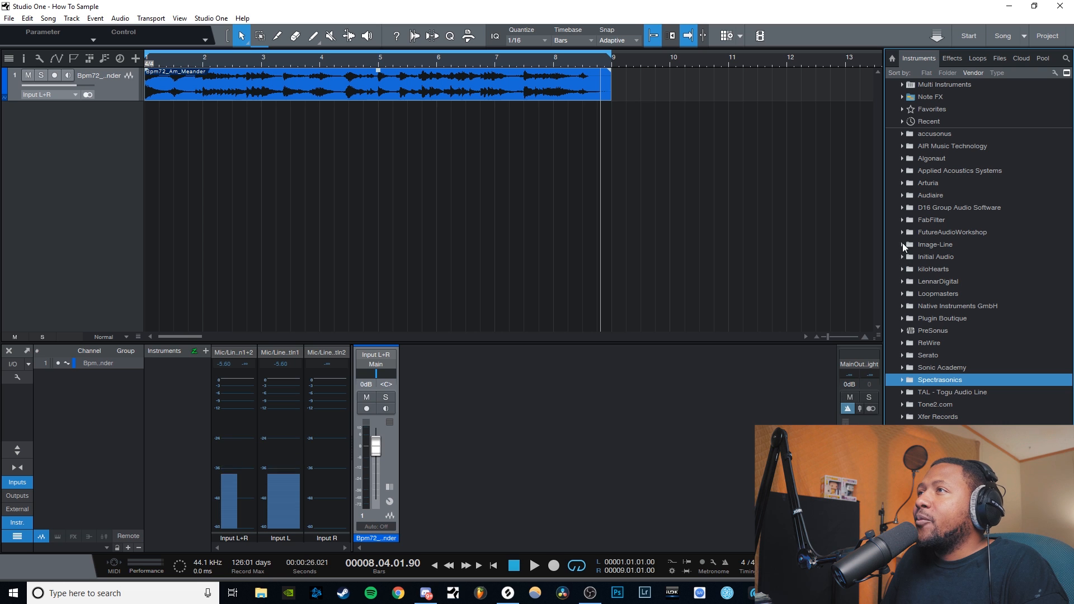
left_click(903, 330)
scroll(948, 317, "down", 1)
left_click_drag(952, 319, 113, 203)
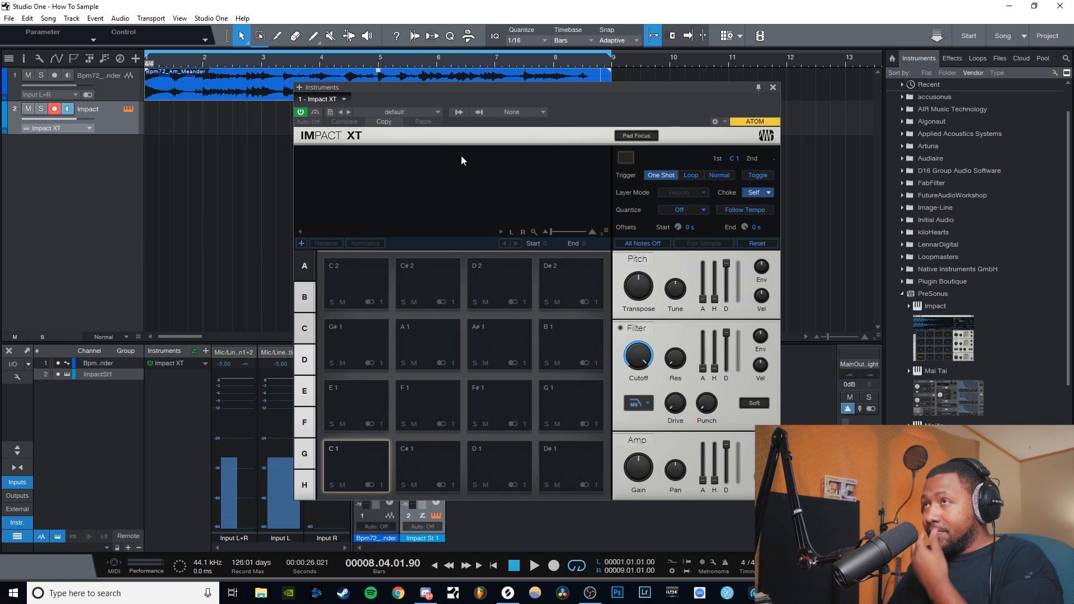
- Reposition the Impact XT window below the sample event, and close it
left_click_drag(545, 91, 533, 130)
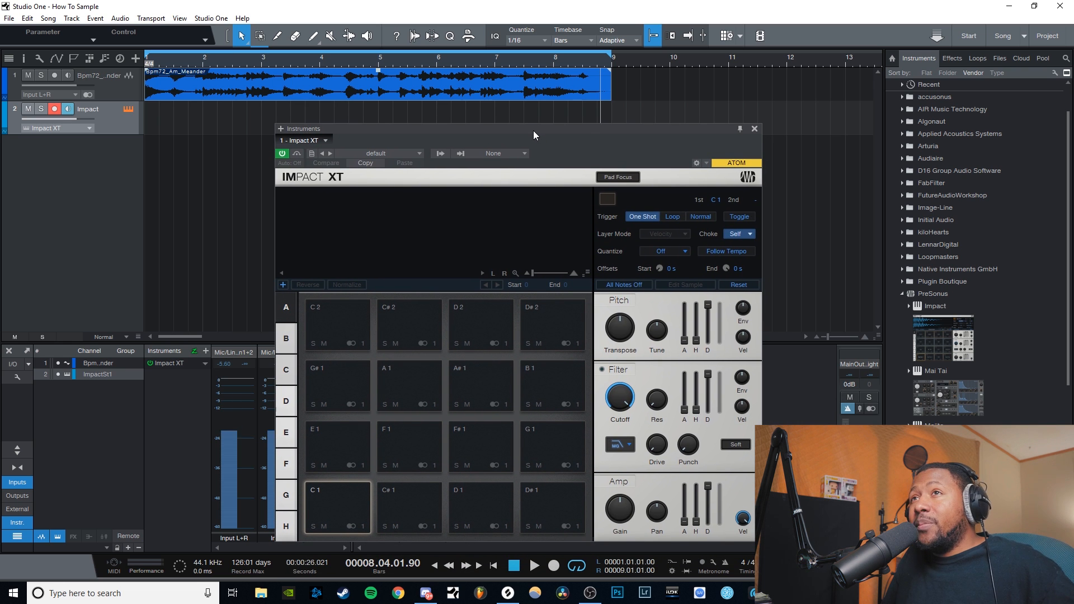
left_click_drag(538, 128, 533, 115)
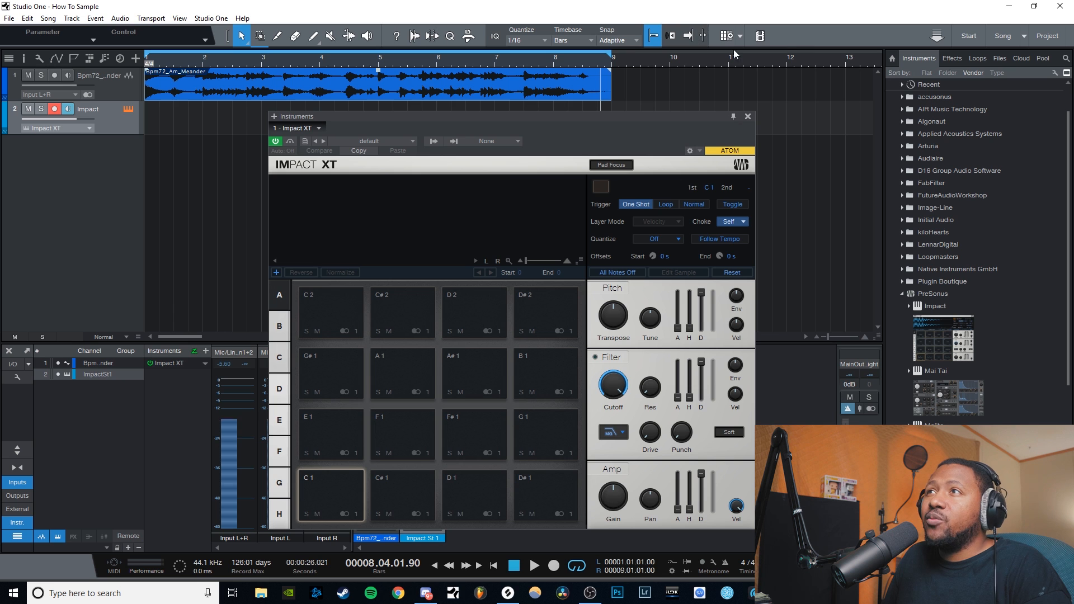
left_click(748, 116)
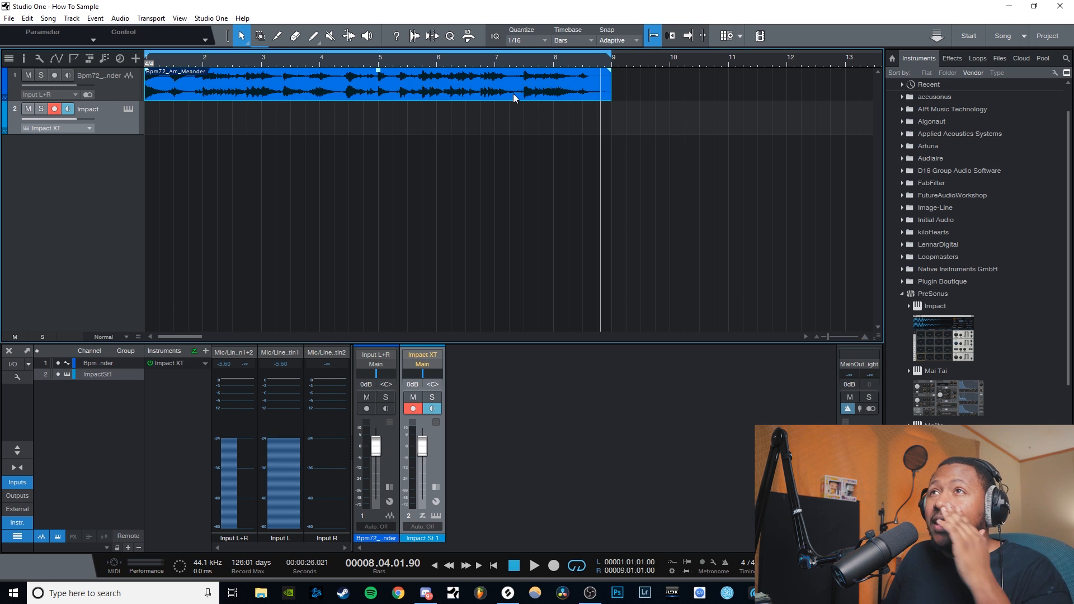
- Return the playhead to the song start and review the Event operations available for the sample event
left_click(492, 566)
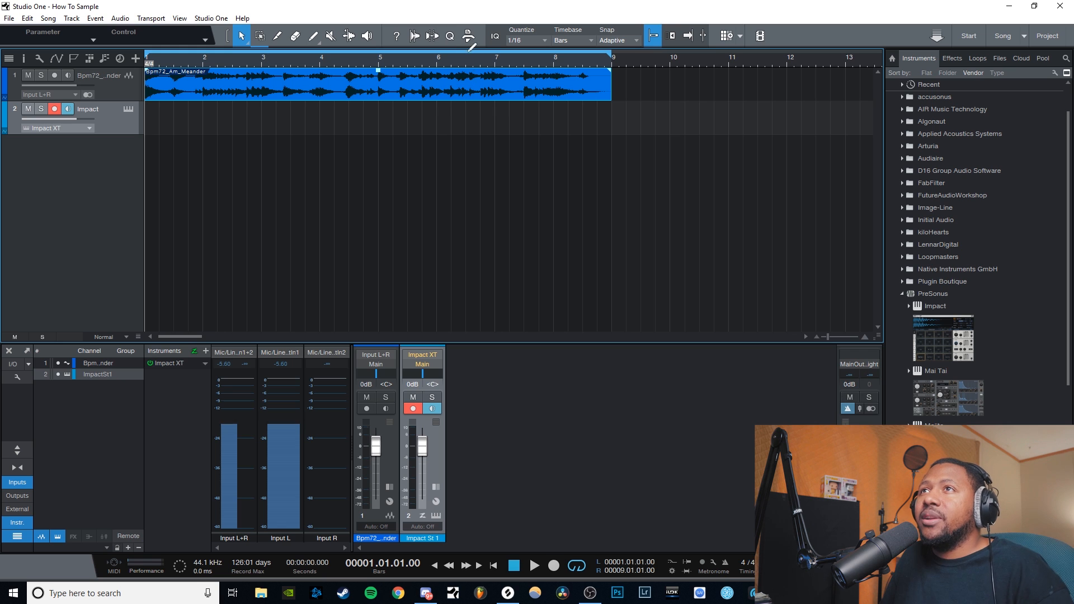
right_click(445, 83)
mouse_move(616, 271)
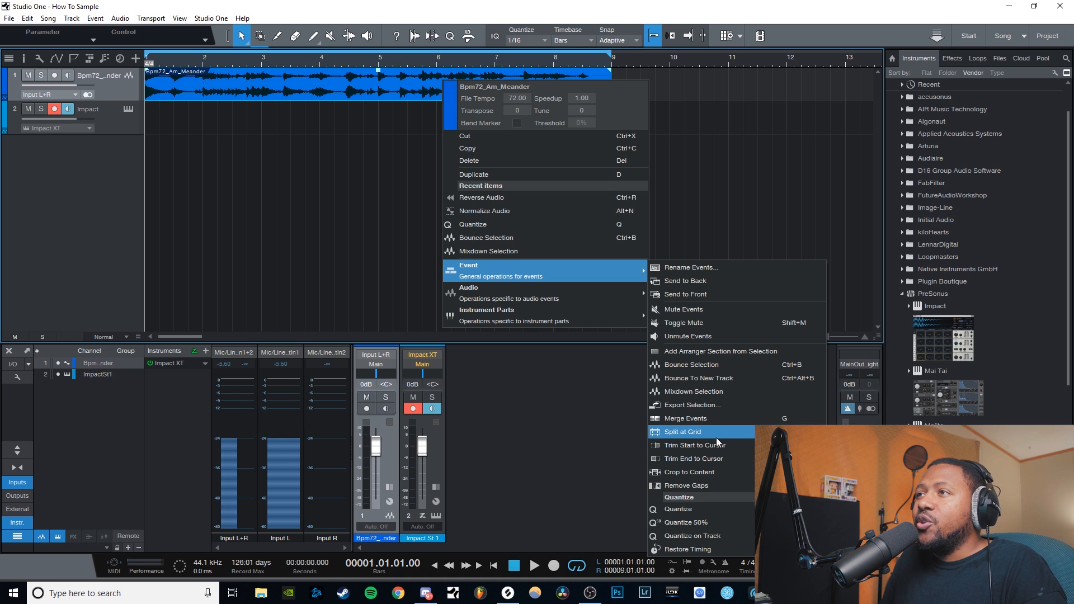
left_click(821, 37)
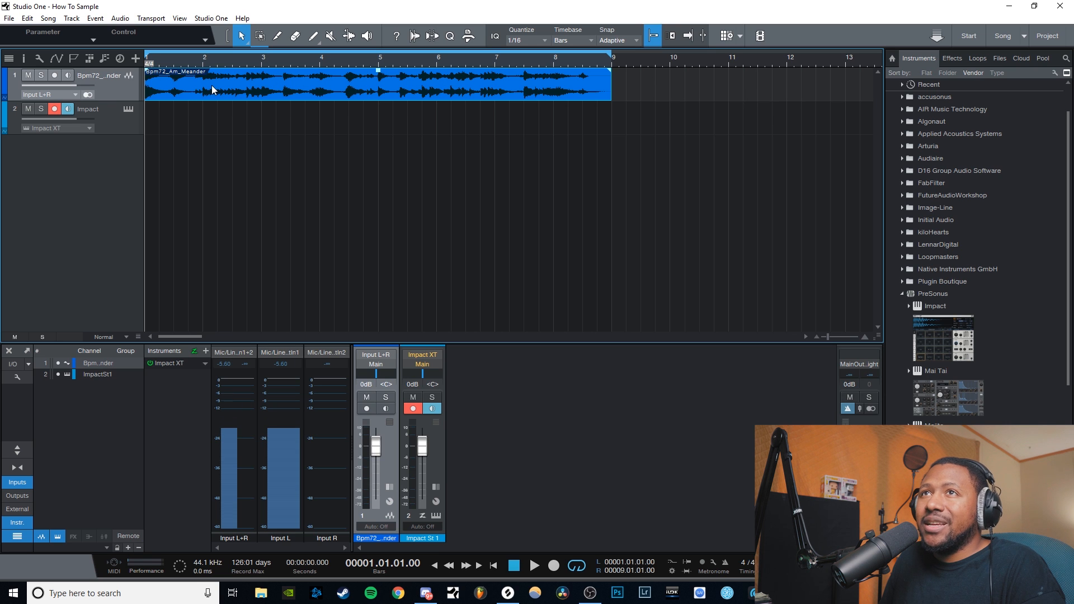
- Split the sample event at the 1/16 grid, and undo the split
right_click(541, 79)
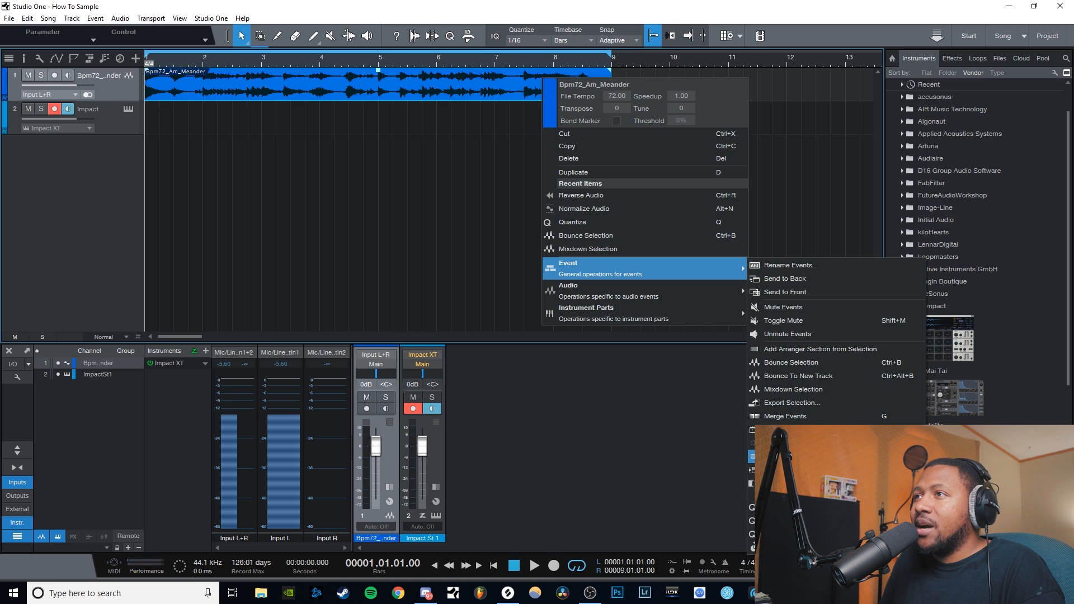
left_click(789, 430)
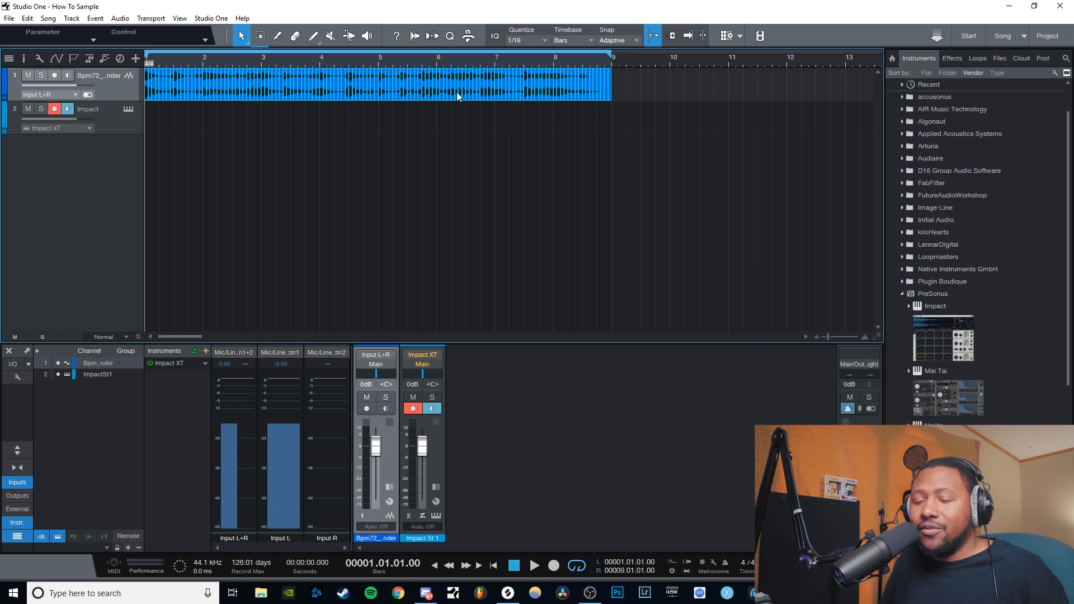
key("ctrl+z")
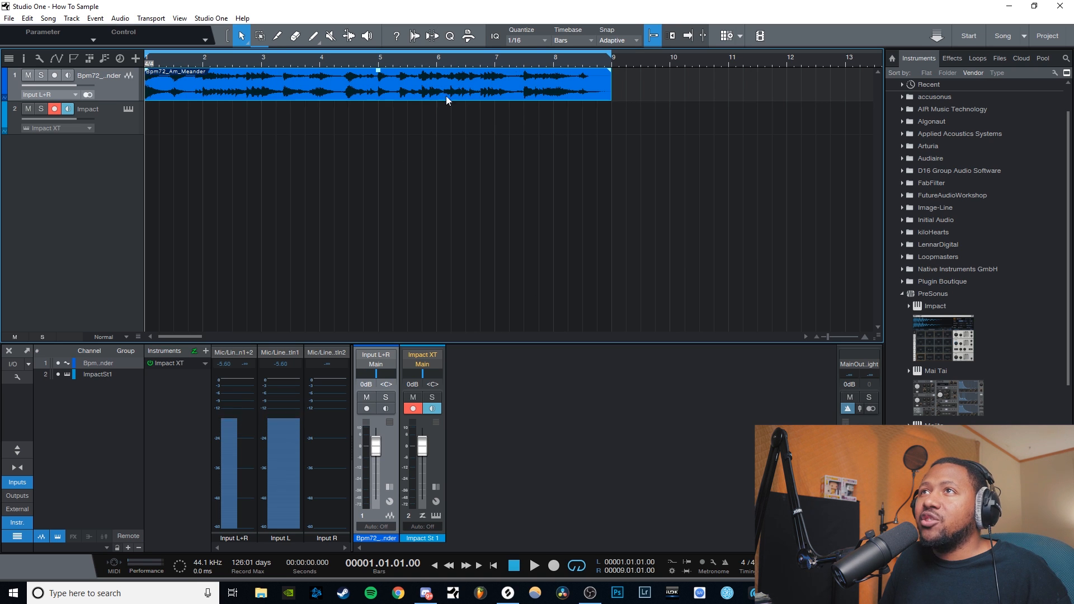
- Set Quantize to 1/1 and split the sample event at the grid into one-bar slices
left_click(510, 41)
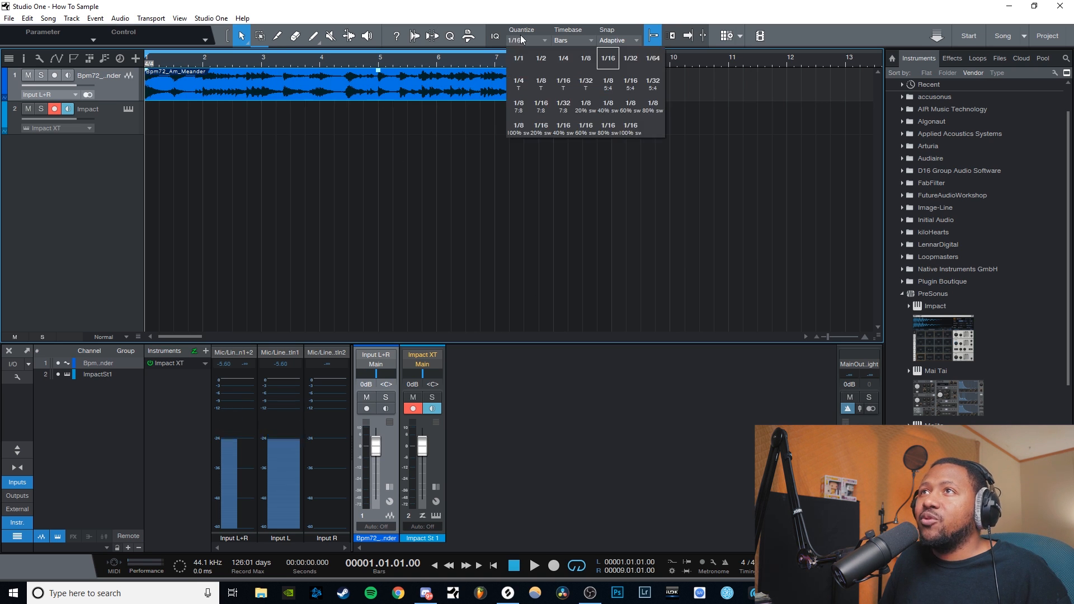
left_click(564, 58)
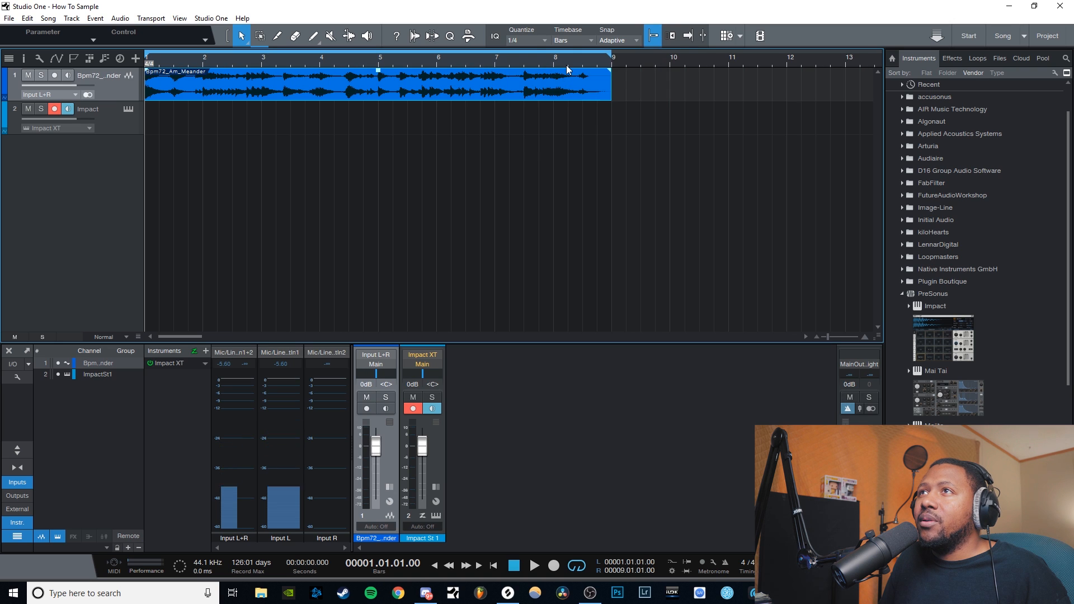
left_click(529, 44)
left_click(535, 57)
left_click(529, 43)
left_click(516, 60)
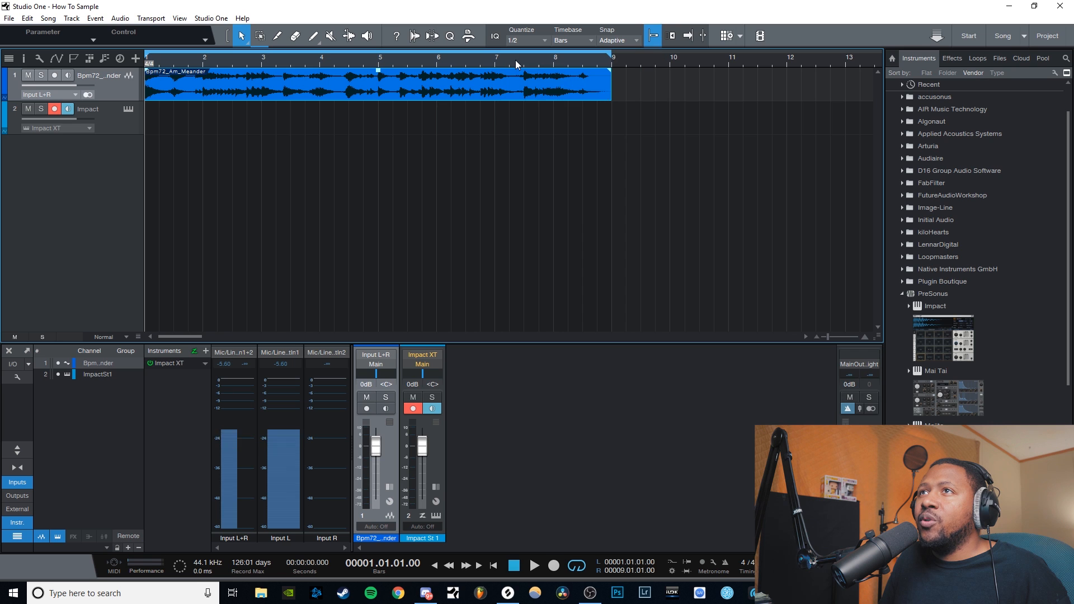
right_click(547, 84)
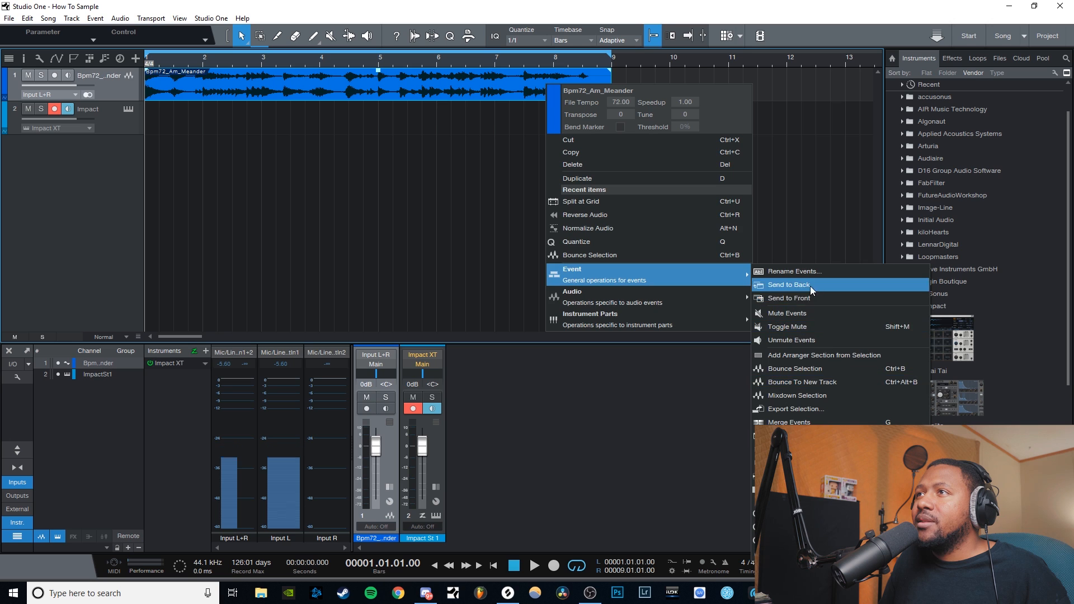
left_click(629, 202)
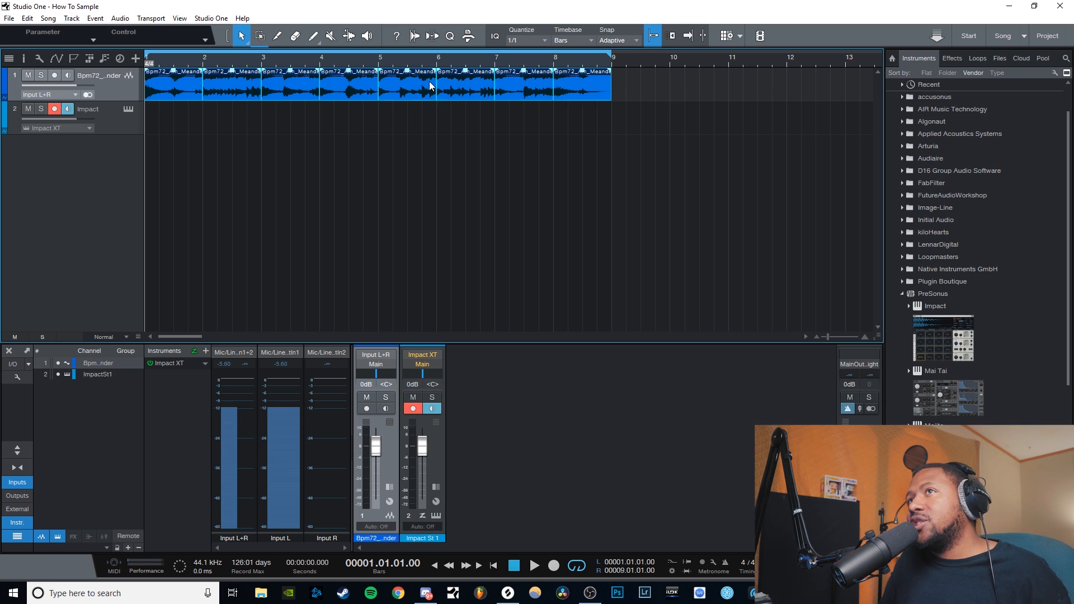
- Restore the sample event to one piece, try splitting it at the grid with Quantize at 1/2, and undo that split
key("g")
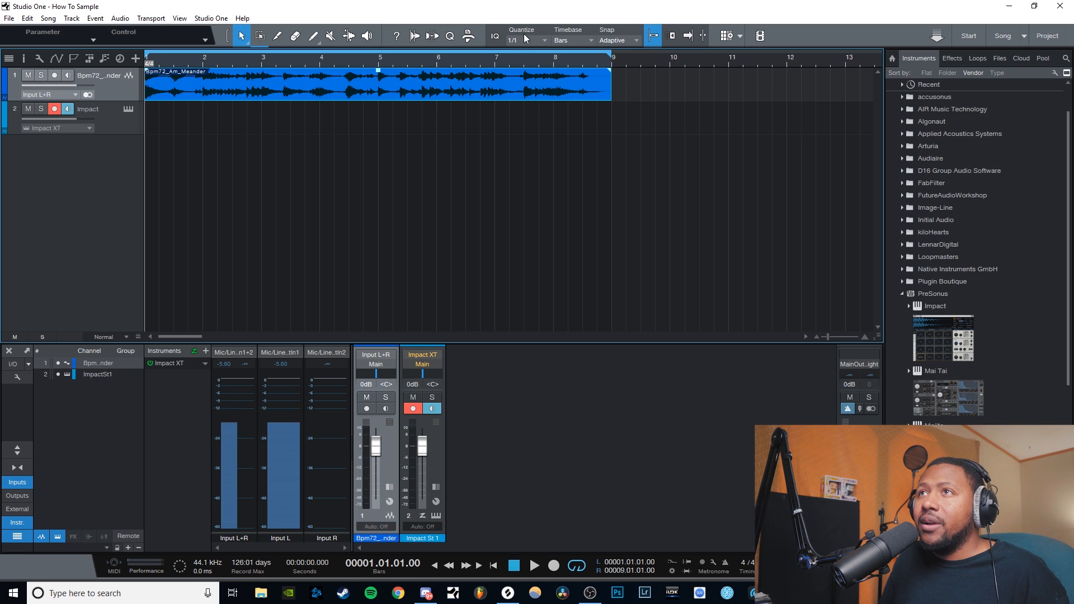
left_click(515, 41)
left_click(537, 58)
right_click(446, 84)
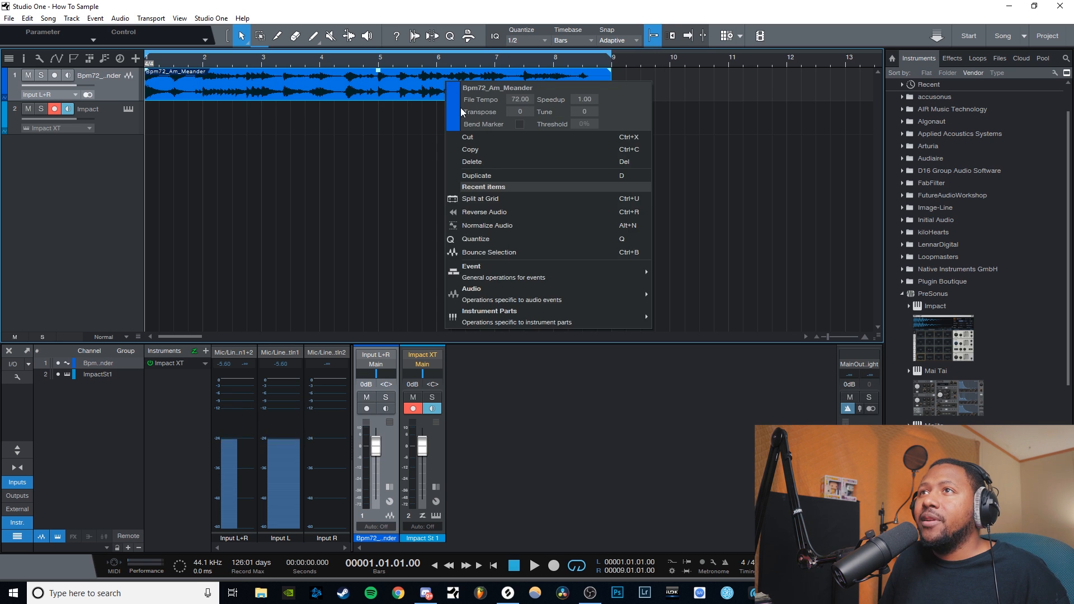
left_click(481, 196)
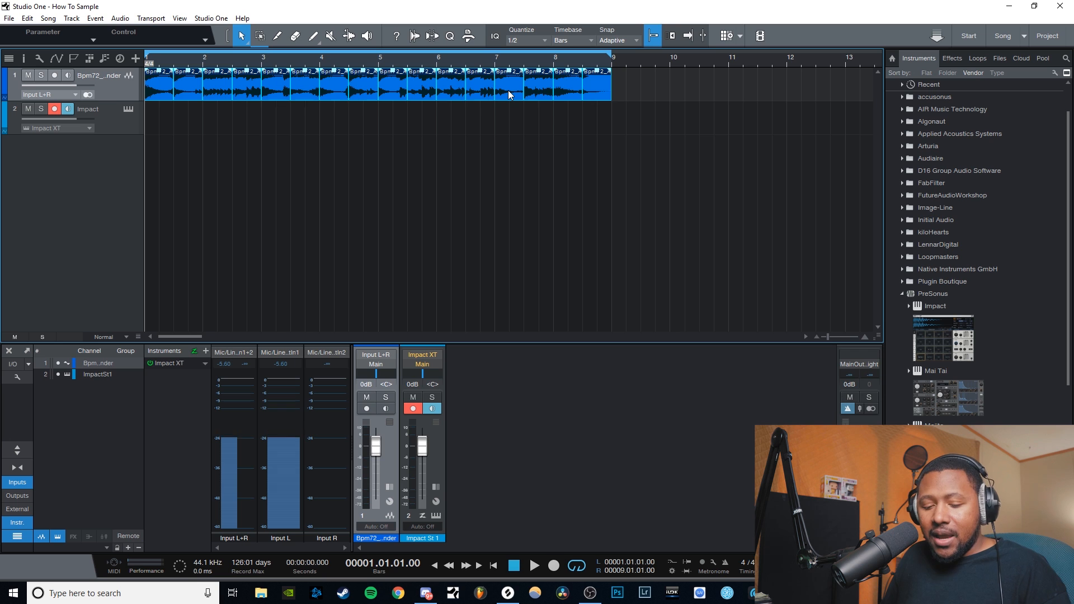
key("ctrl+z")
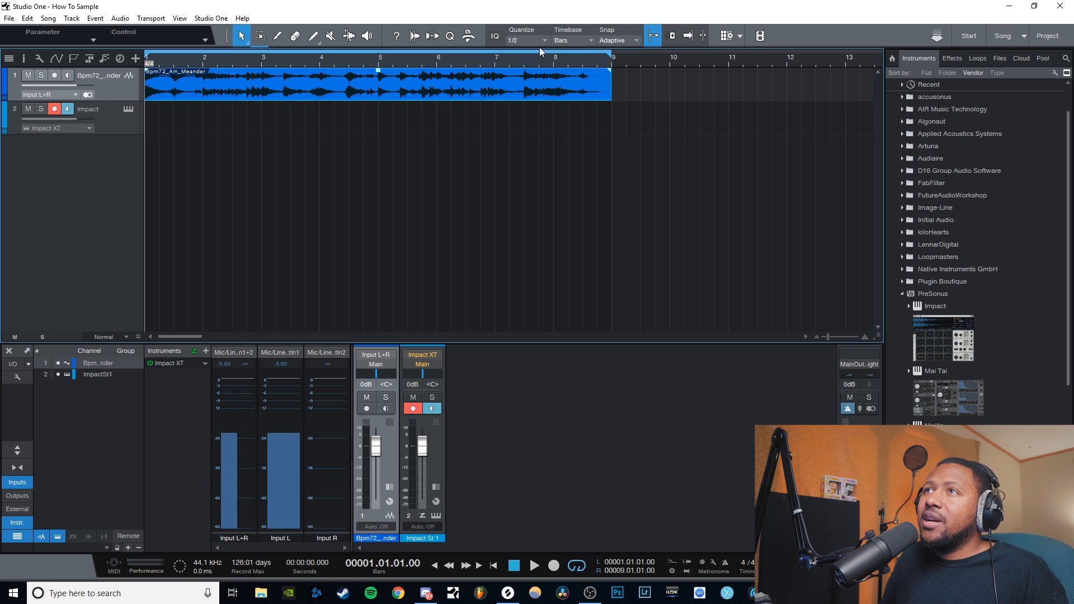
- Return Quantize to 1/1 and split the whole sample event at the grid into one-bar slices again
left_click(535, 42)
left_click(518, 54)
right_click(501, 92)
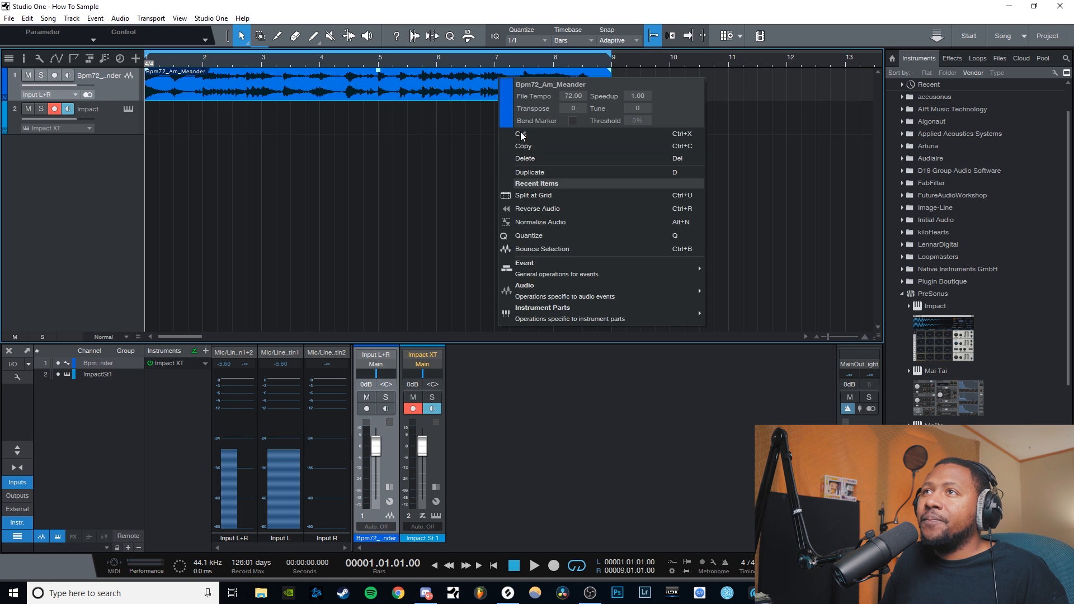
left_click(532, 193)
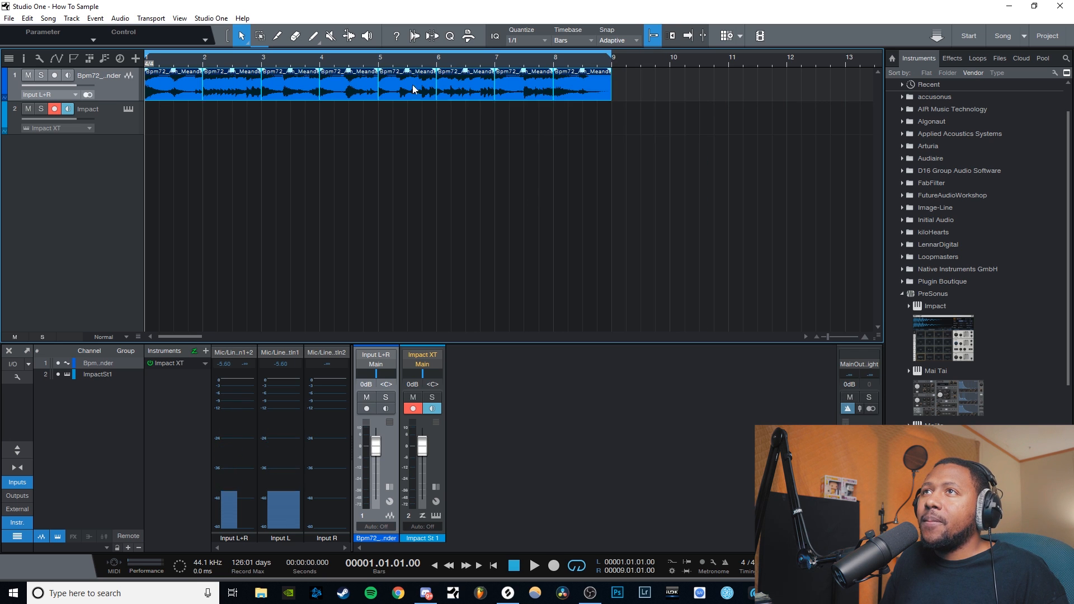
- Open Impact XT from the Impact track and spread all the one-bar slices across multiple pads, starting at pad C 1
left_click(132, 111)
left_click(128, 110)
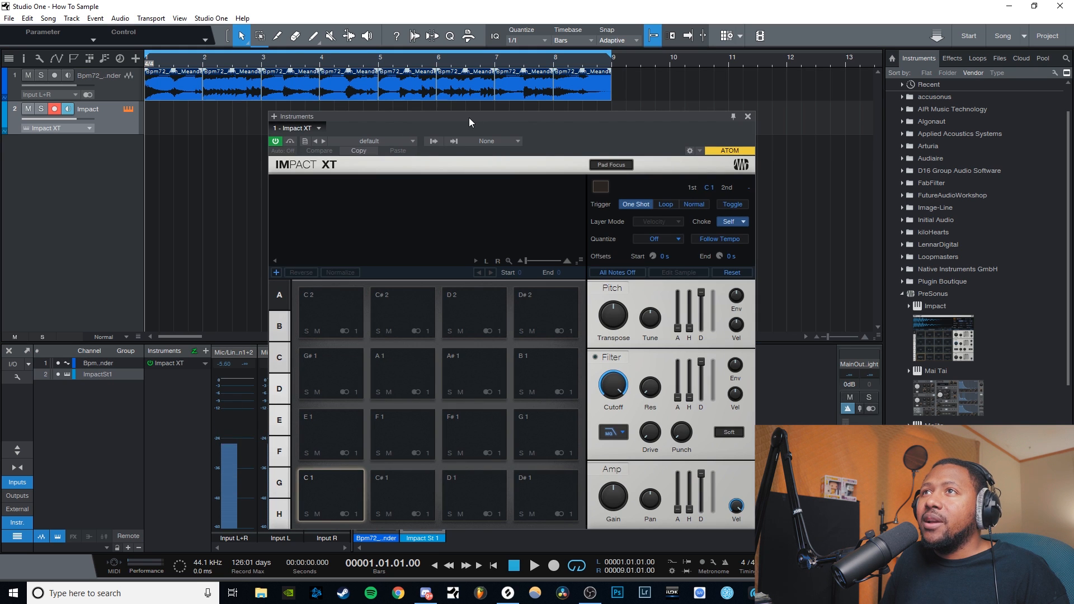
left_click(160, 77)
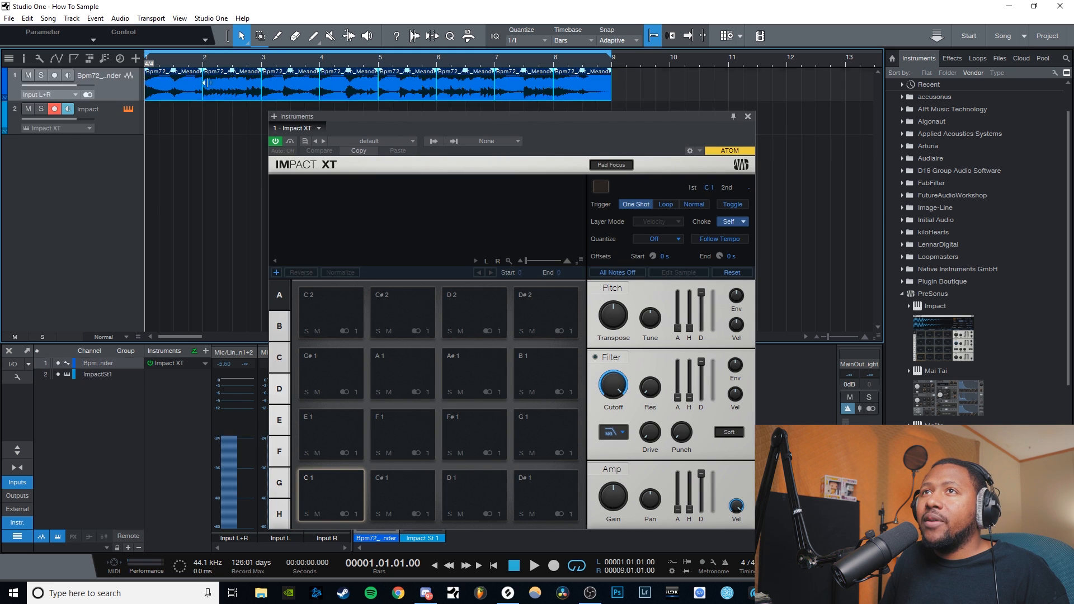
left_click_drag(178, 86, 328, 494)
key("shift")
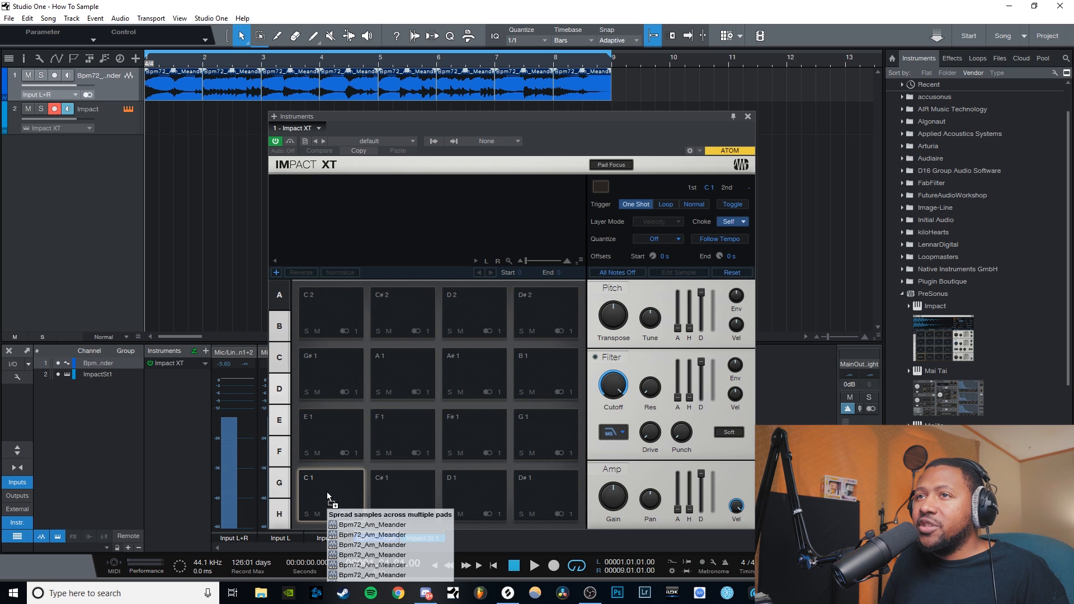
left_click_drag(328, 496, 328, 494)
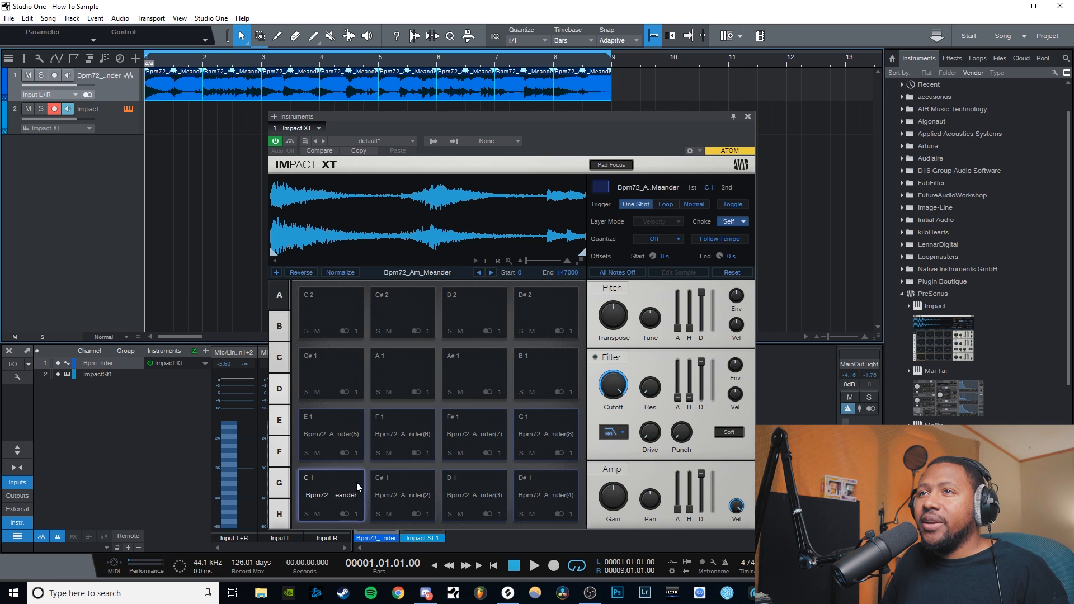
- Select pads C 1 through G 1 in Impact XT and set their Choke to group 1
left_click(350, 497)
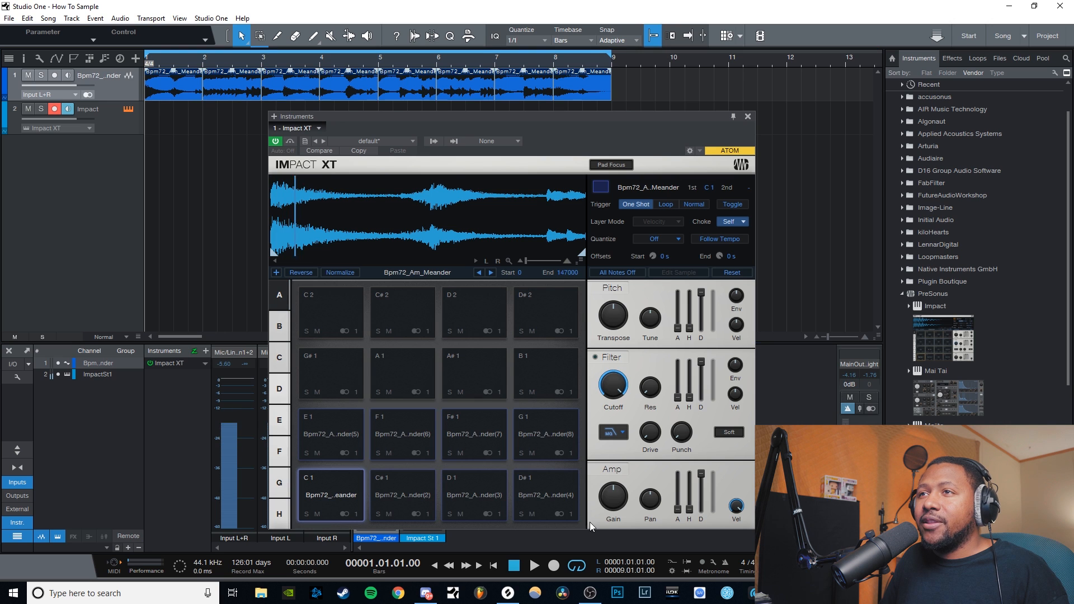
left_click(556, 428, "shift")
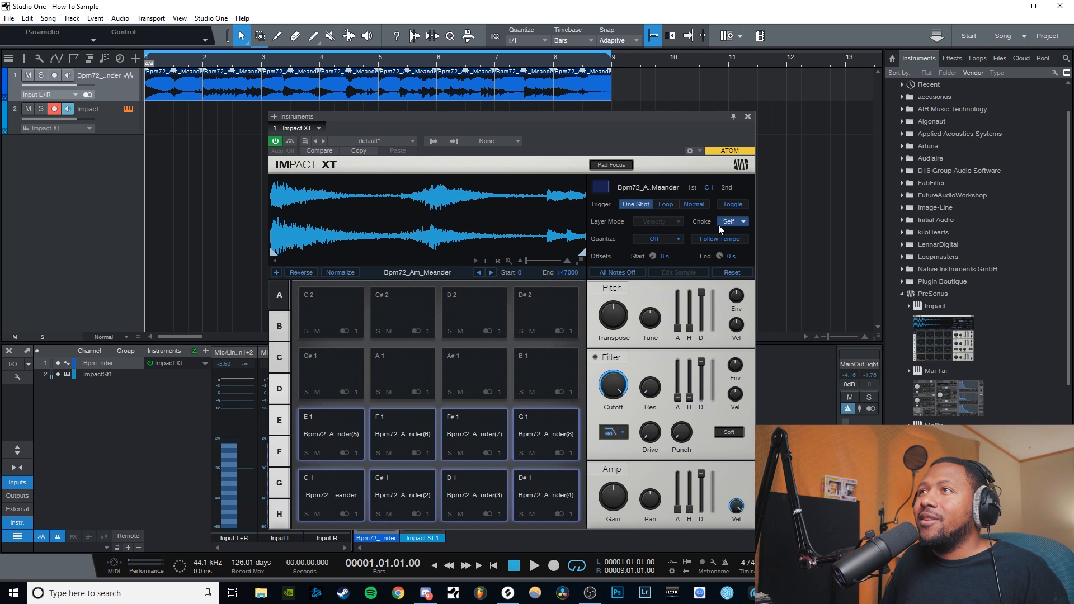
left_click(736, 222)
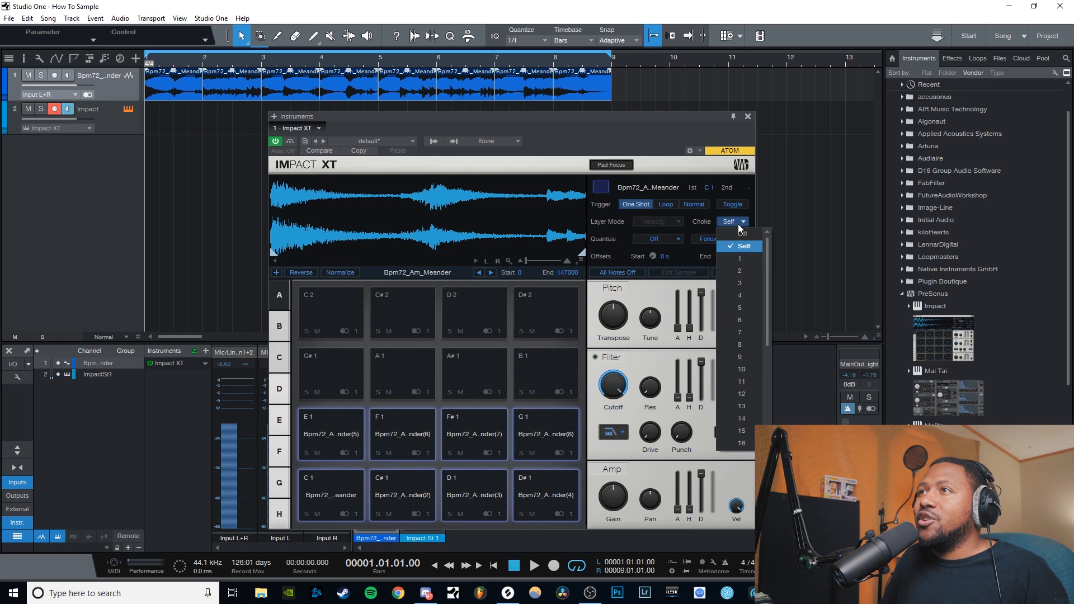
left_click(739, 259)
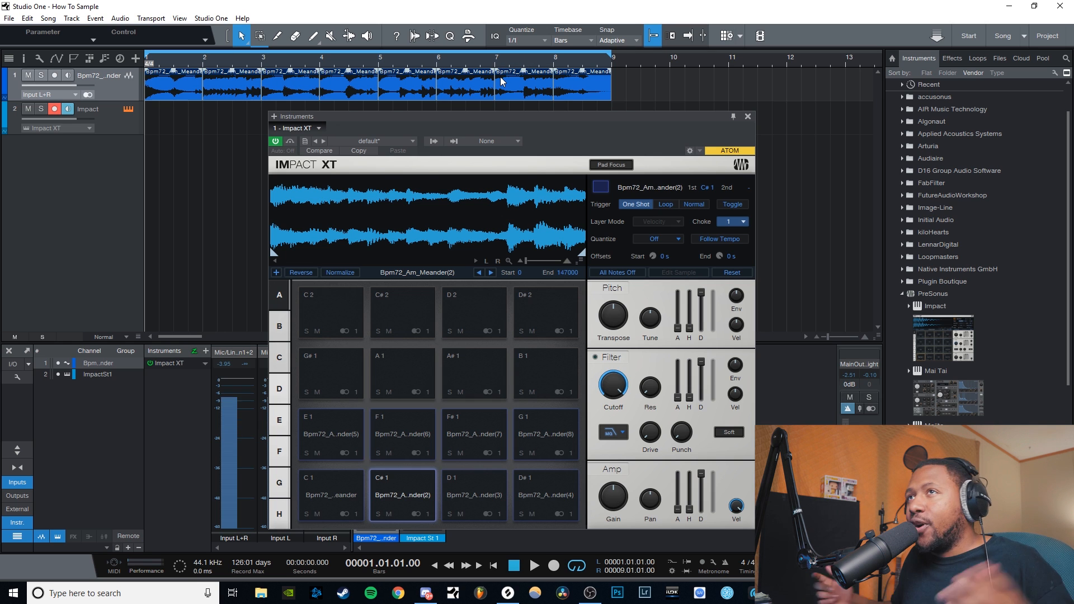
- Reverse the audio of all the sample slices on the track and spread them across the Impact XT pads, starting at G# 1
left_click_drag(671, 82, 148, 64)
right_click(175, 82)
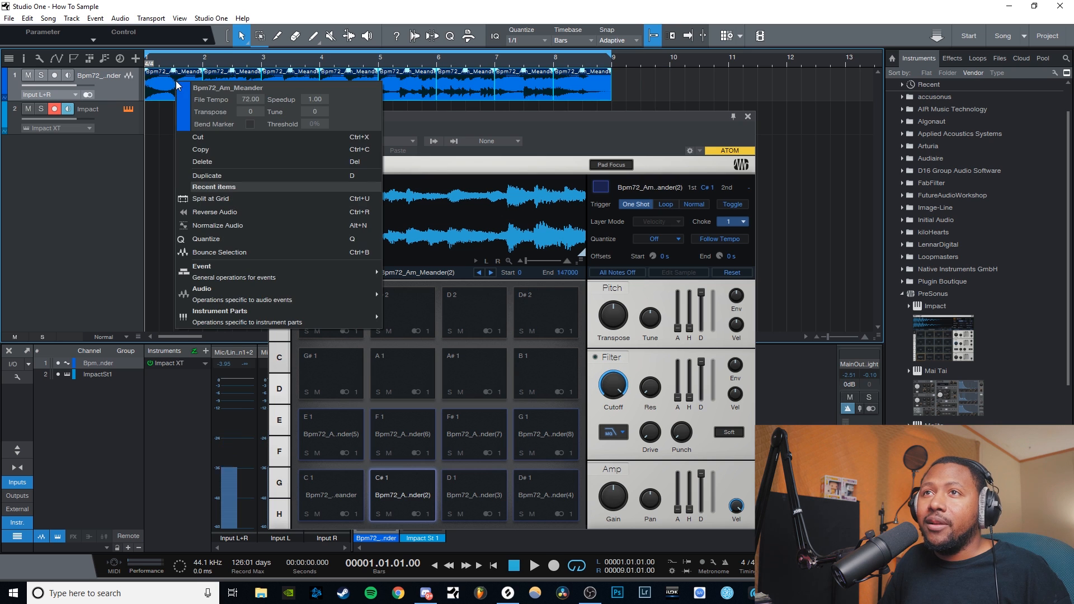
left_click(230, 211)
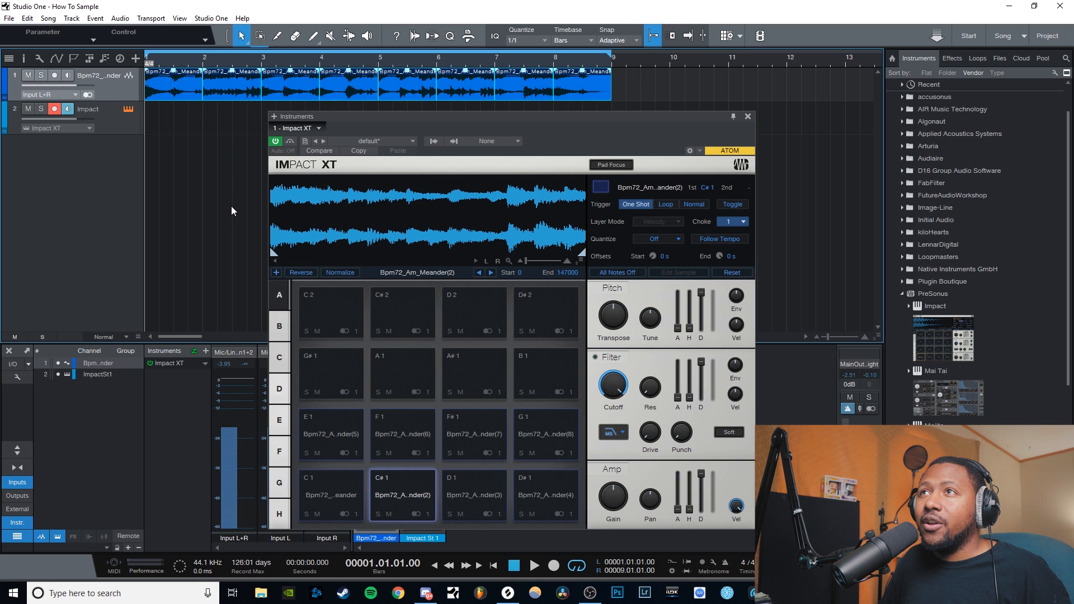
left_click_drag(178, 86, 321, 374)
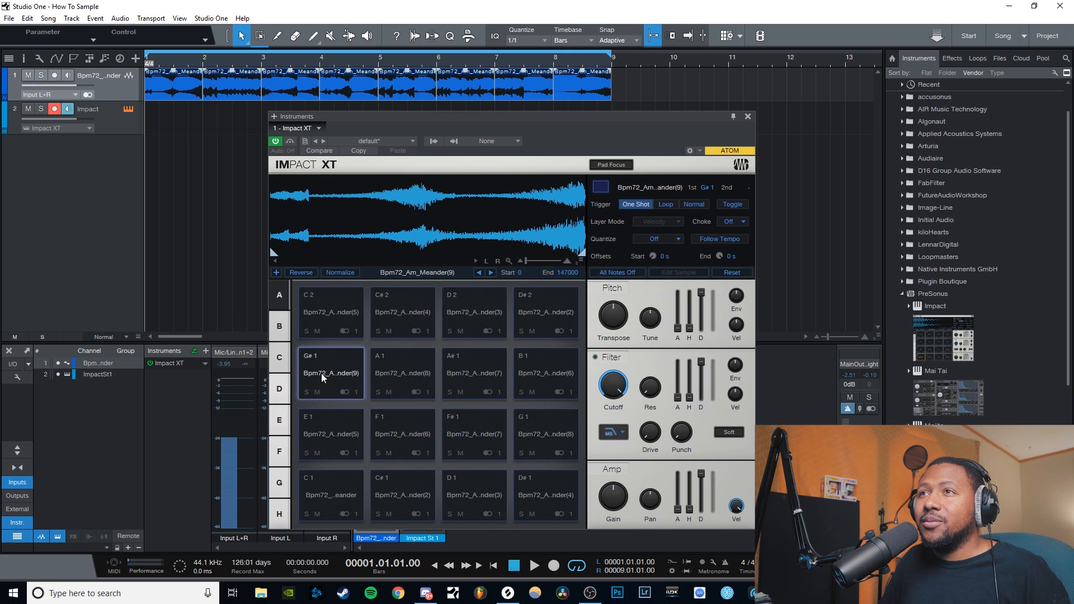
- Assign the reversed-slice pads, G# 1 through D# 2, to Choke group 1 and colour them green
left_click(344, 374)
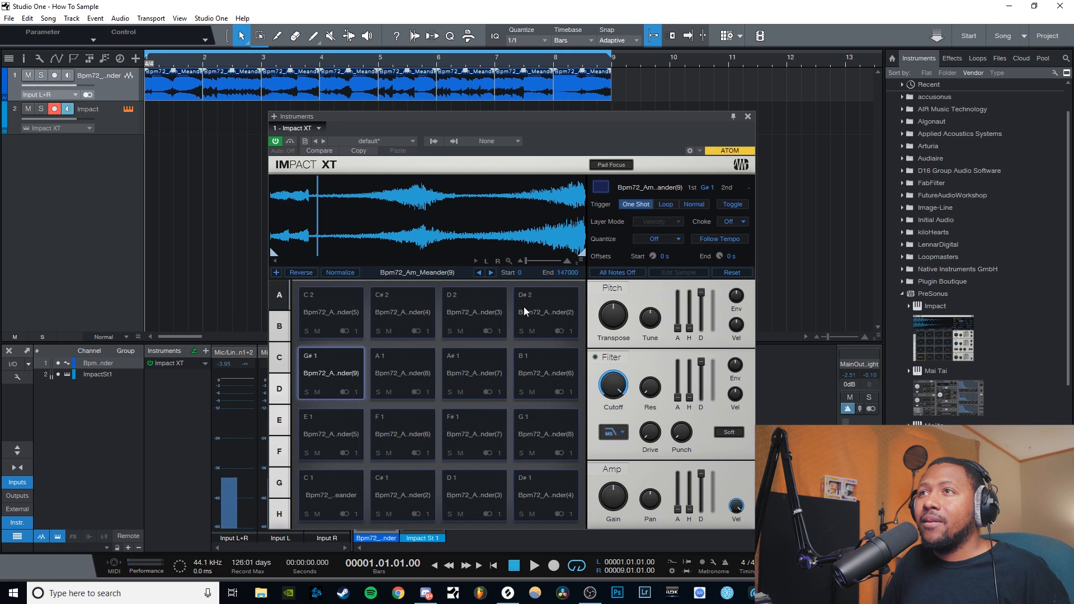
left_click(525, 309, "shift")
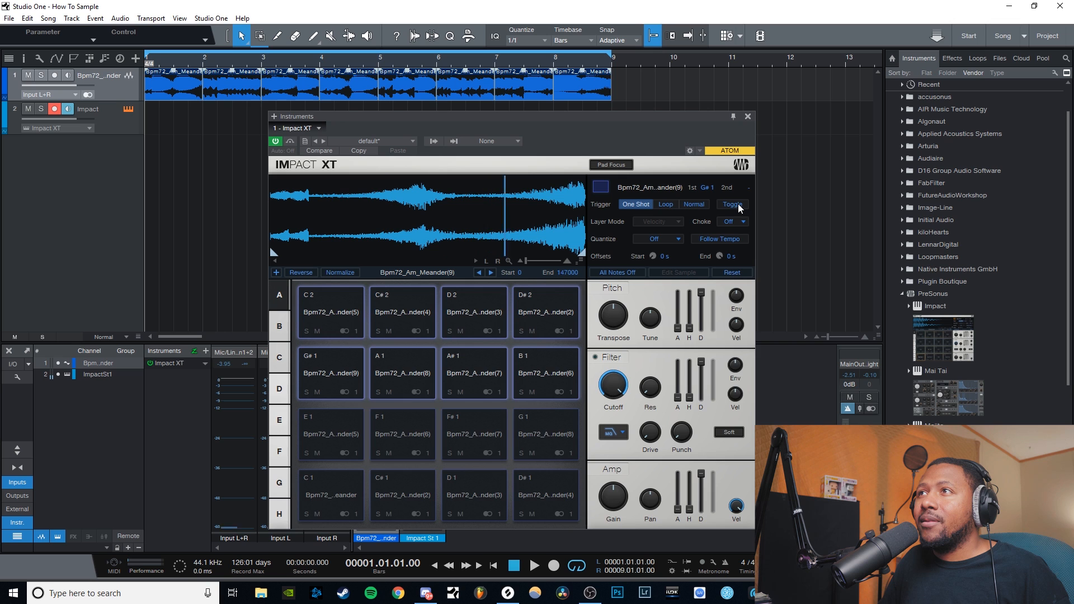
left_click(733, 222)
left_click(742, 258)
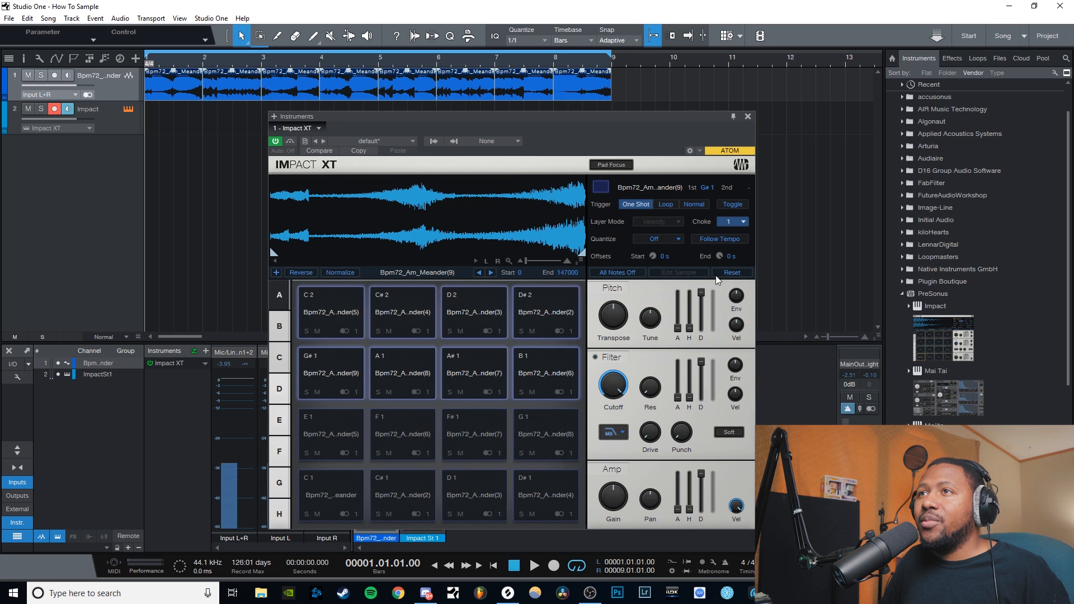
left_click(600, 187)
left_click(606, 213)
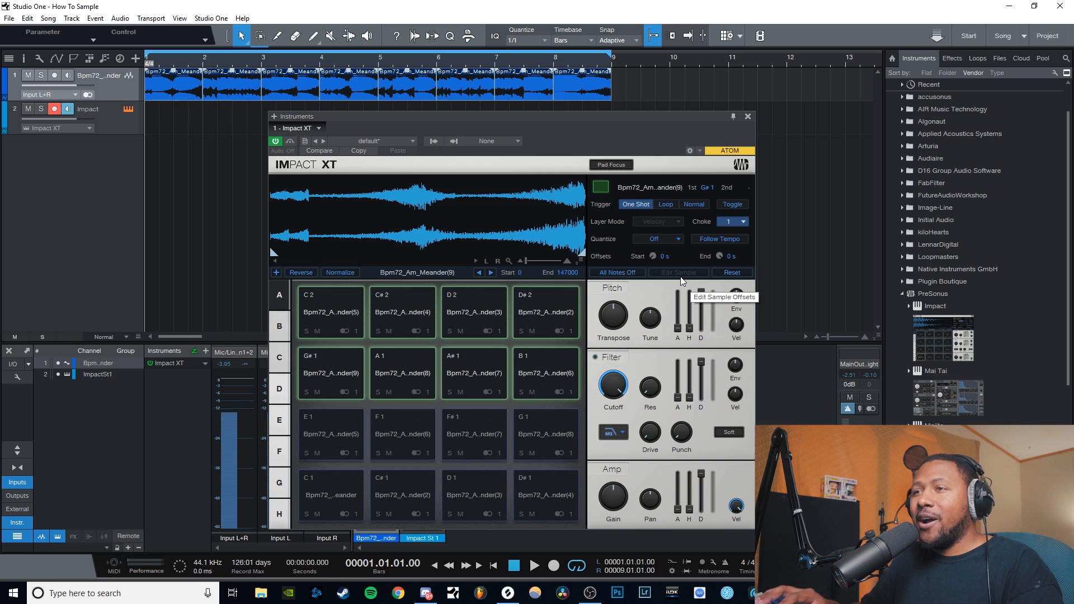